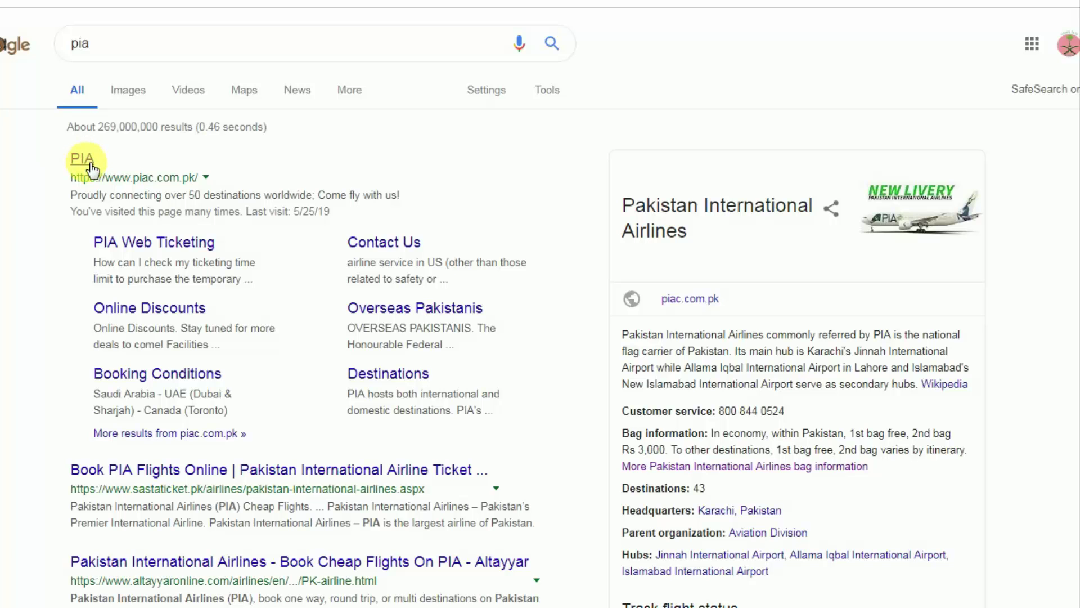
Open the PIA website (piac.com.pk) from the Google results for 'pia'.
click(88, 163)
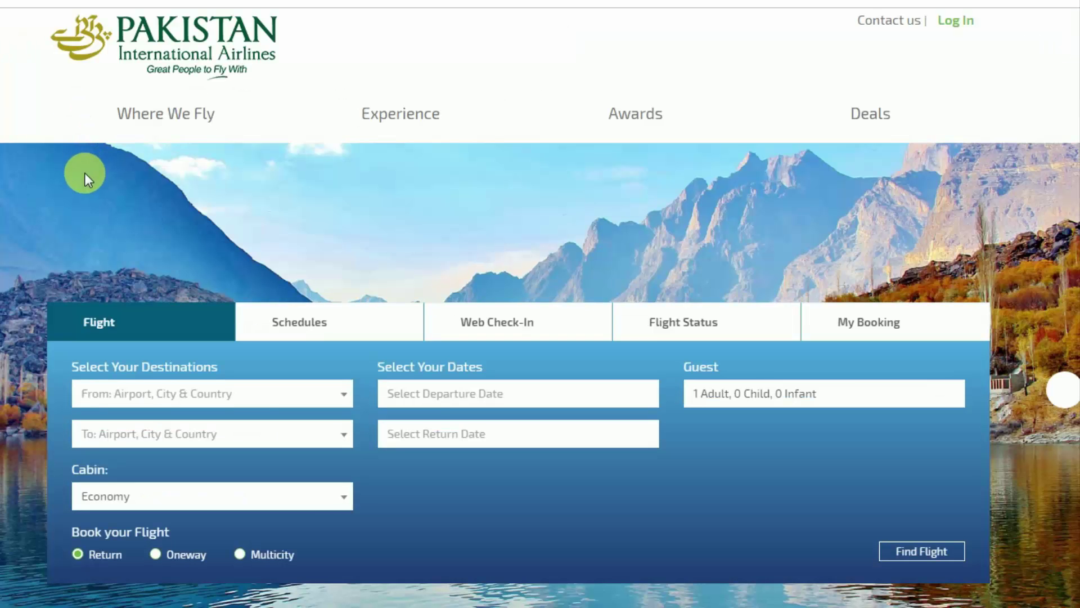
Set a one-way trip from Islamabad Intl. (ISB) to Riyadh - King Khalid (RUH).
scroll(248, 436, down, 2)
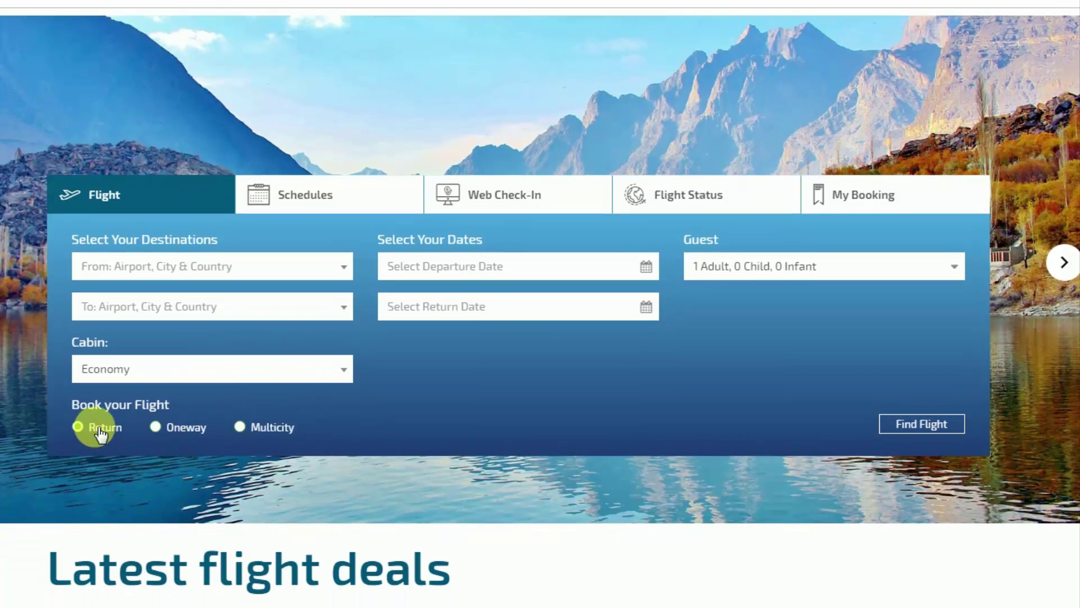
click(169, 431)
click(161, 269)
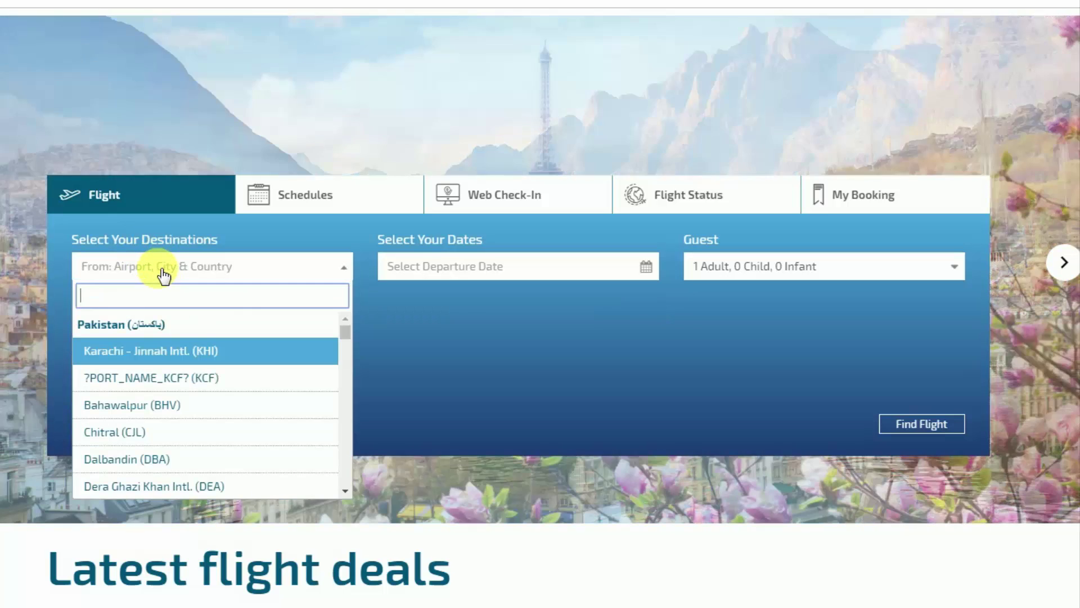
text(isl)
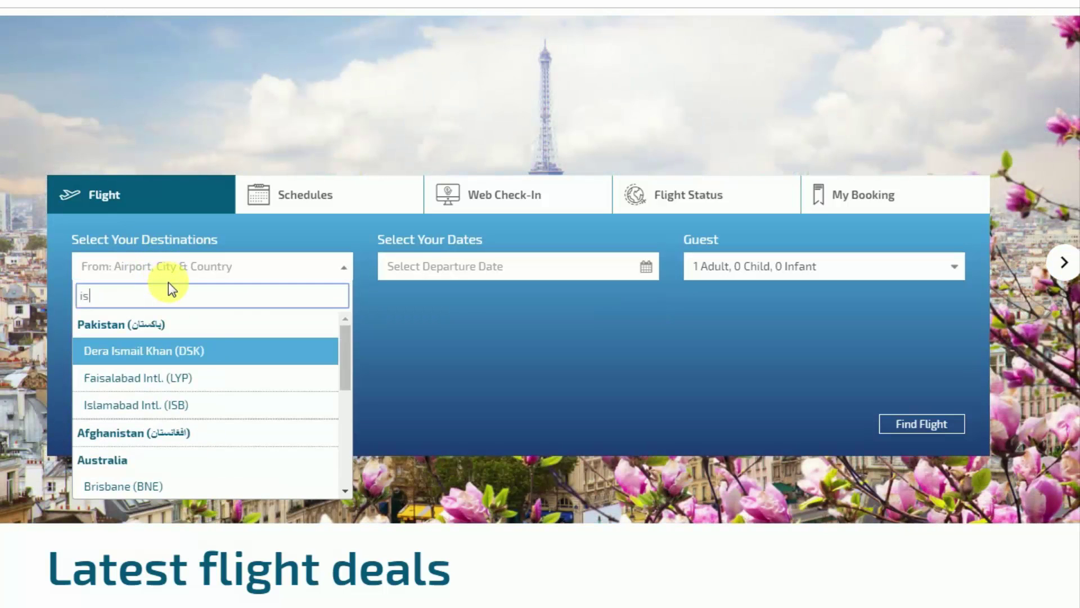
click(185, 351)
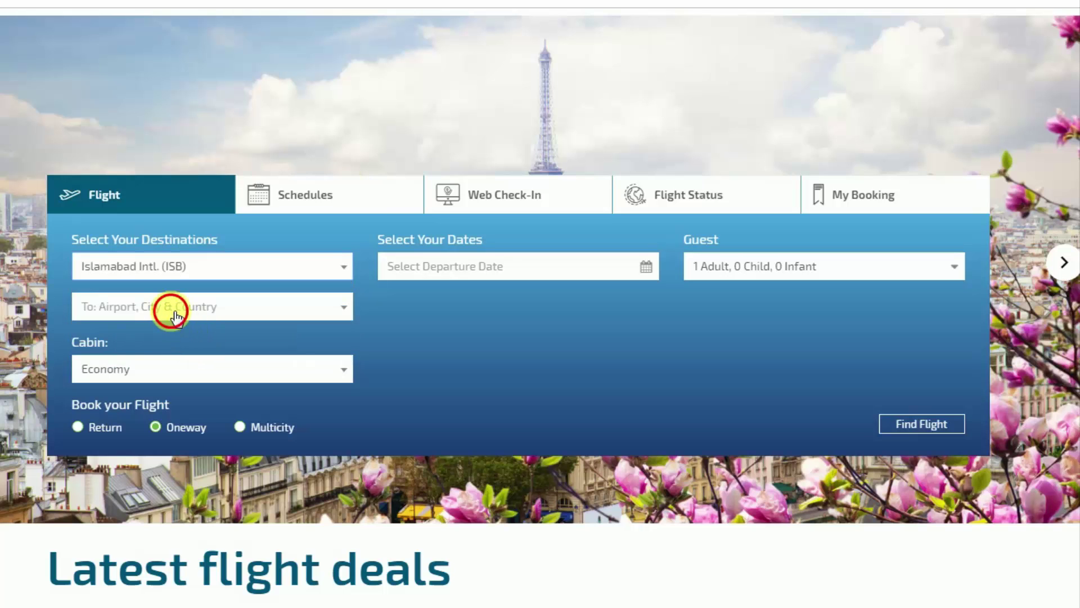
click(176, 319)
text(ruh)
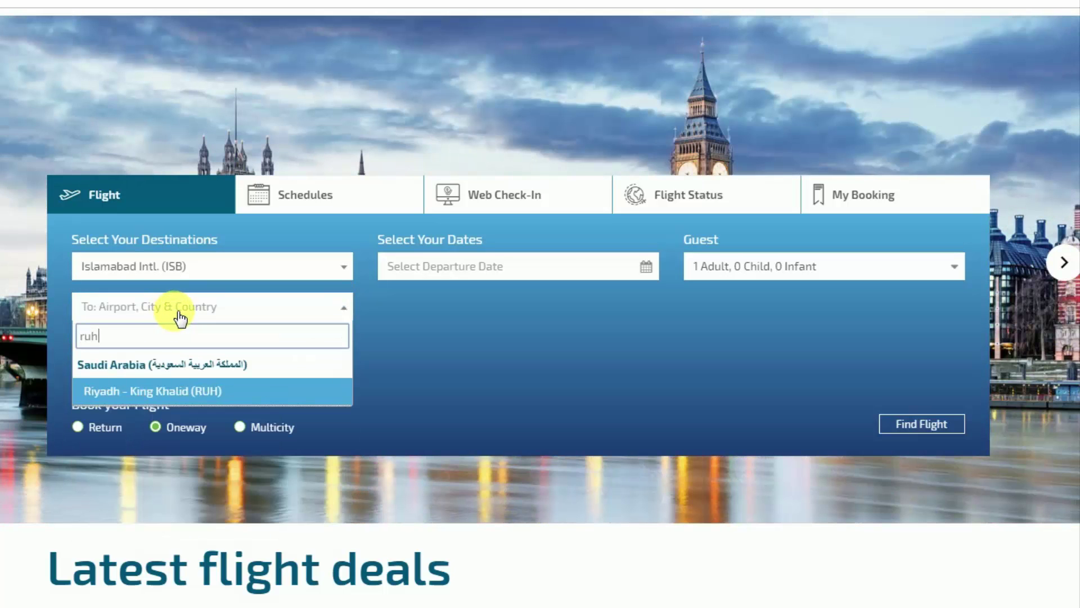
click(150, 390)
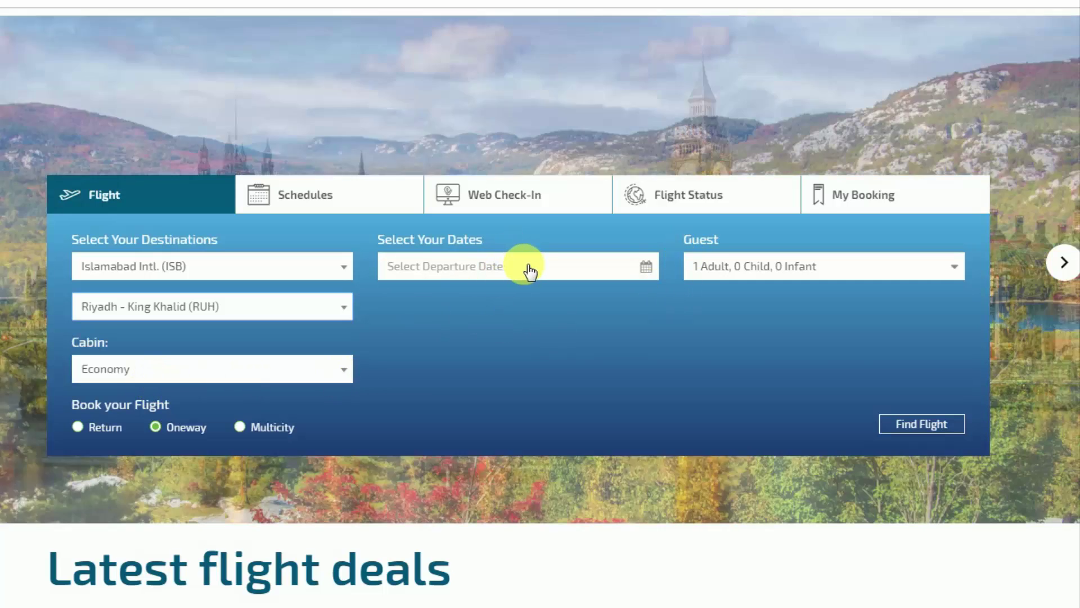
Search for flights departing on 4 June 2019.
click(524, 267)
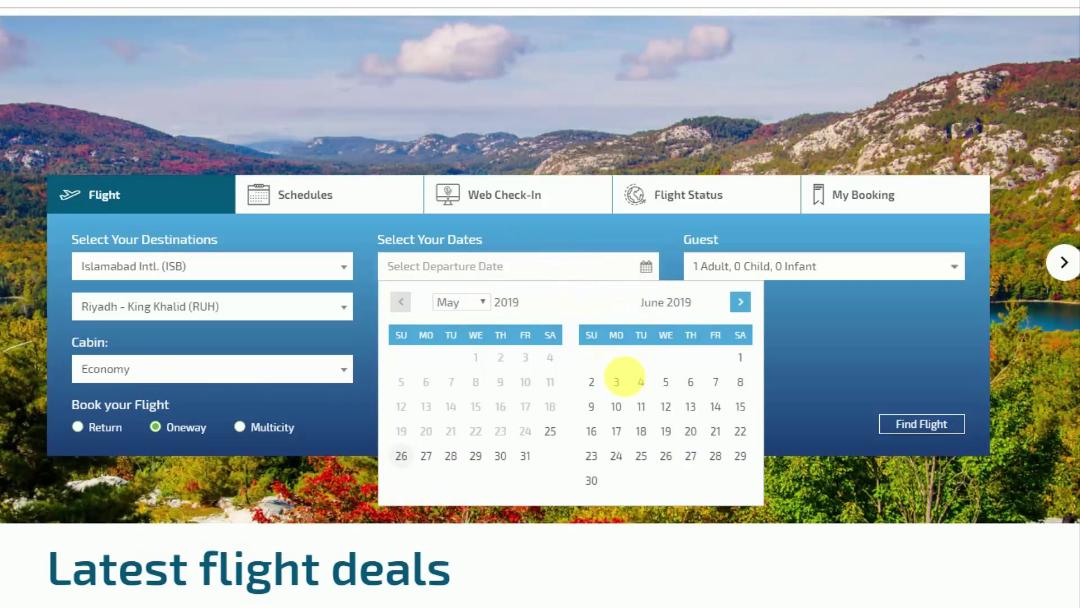
click(642, 385)
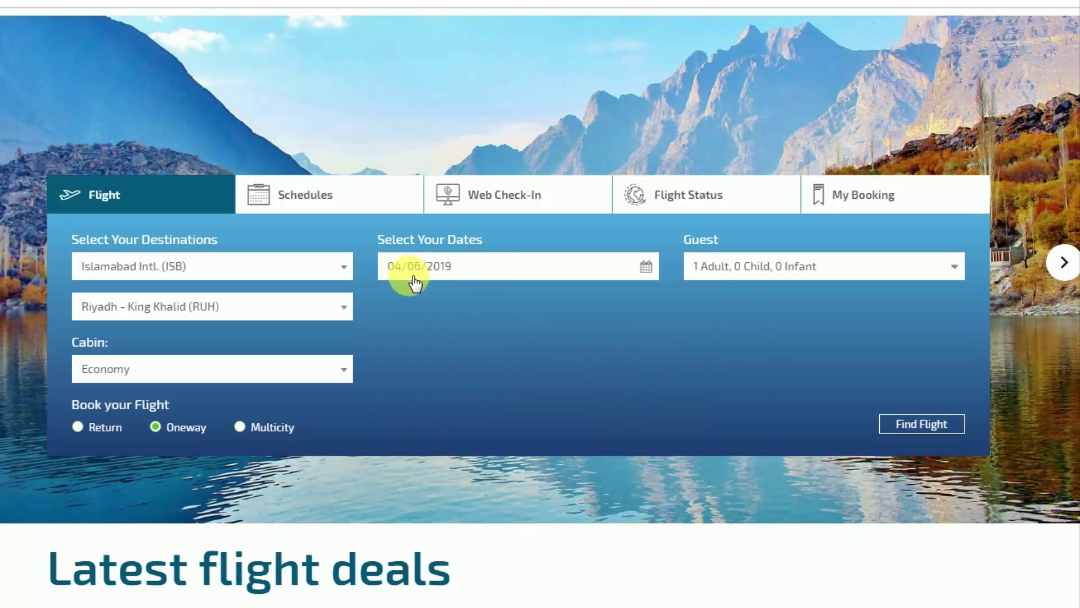
click(924, 429)
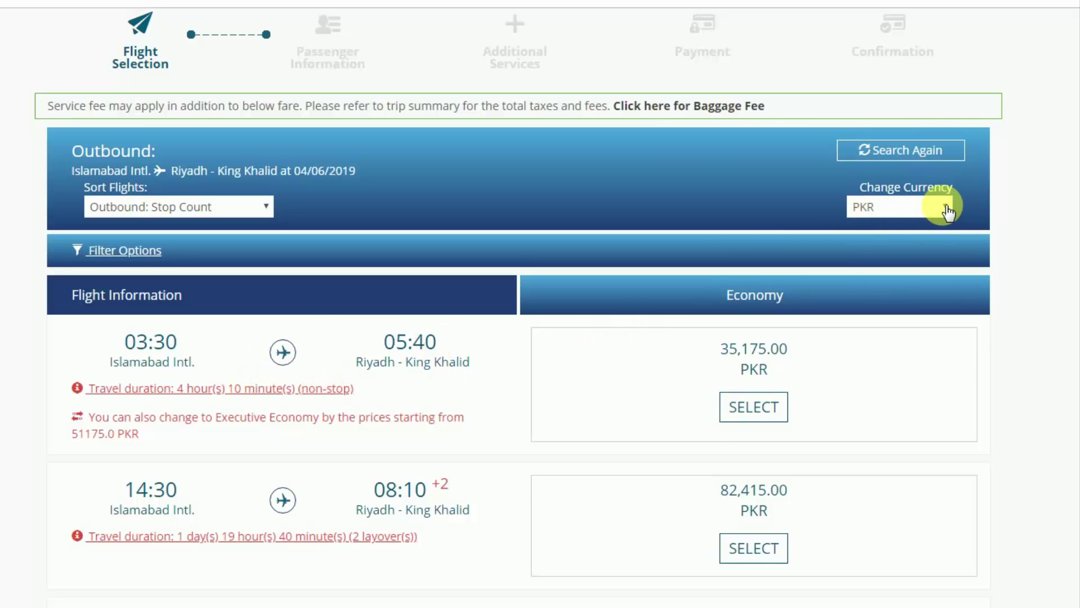
click(947, 208)
key(s)
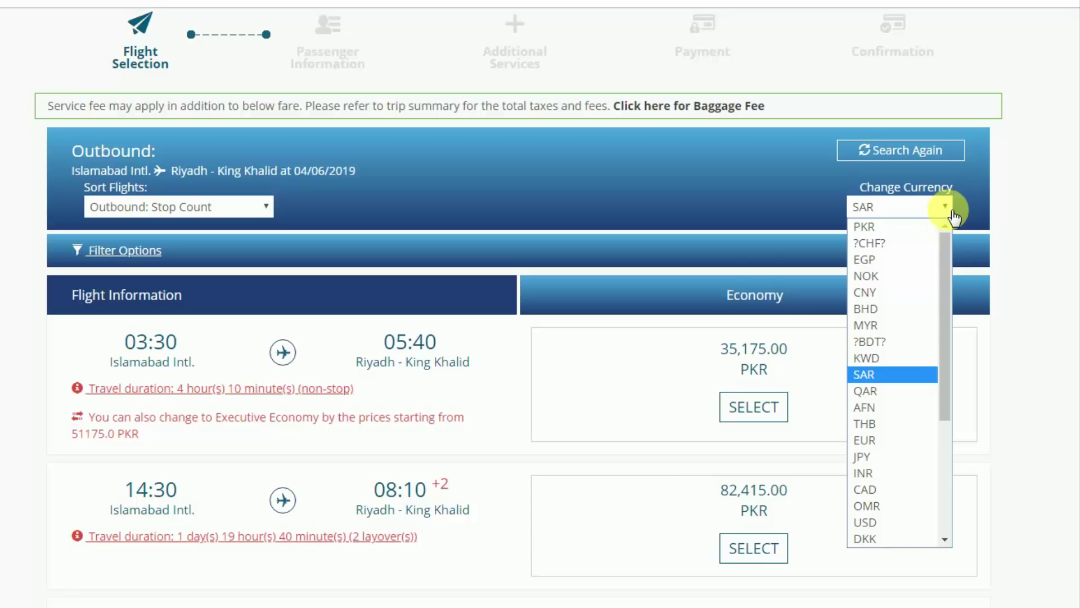
click(891, 375)
click(918, 206)
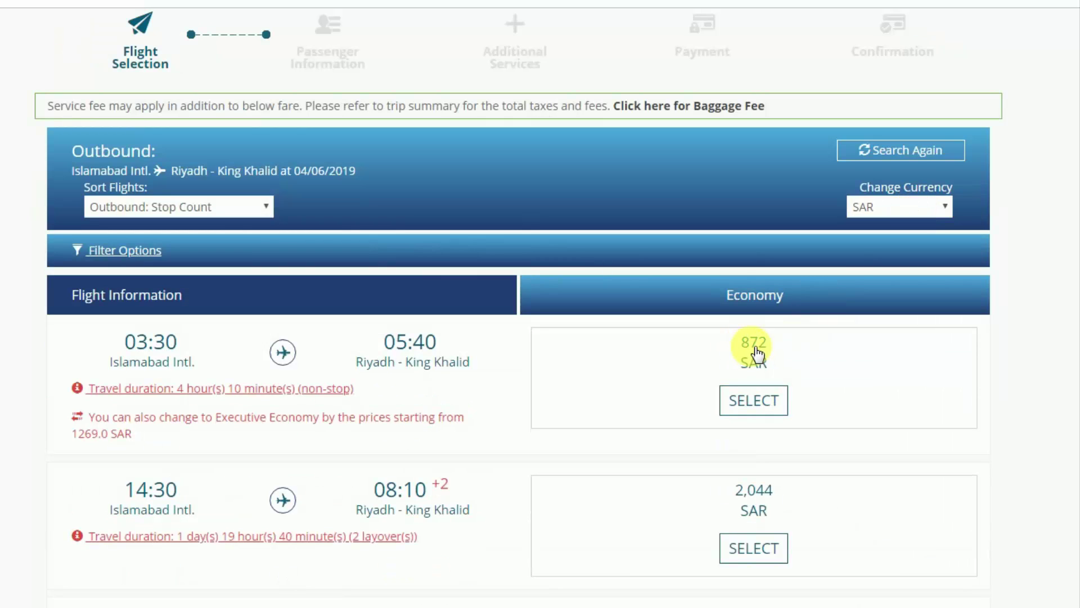
click(925, 207)
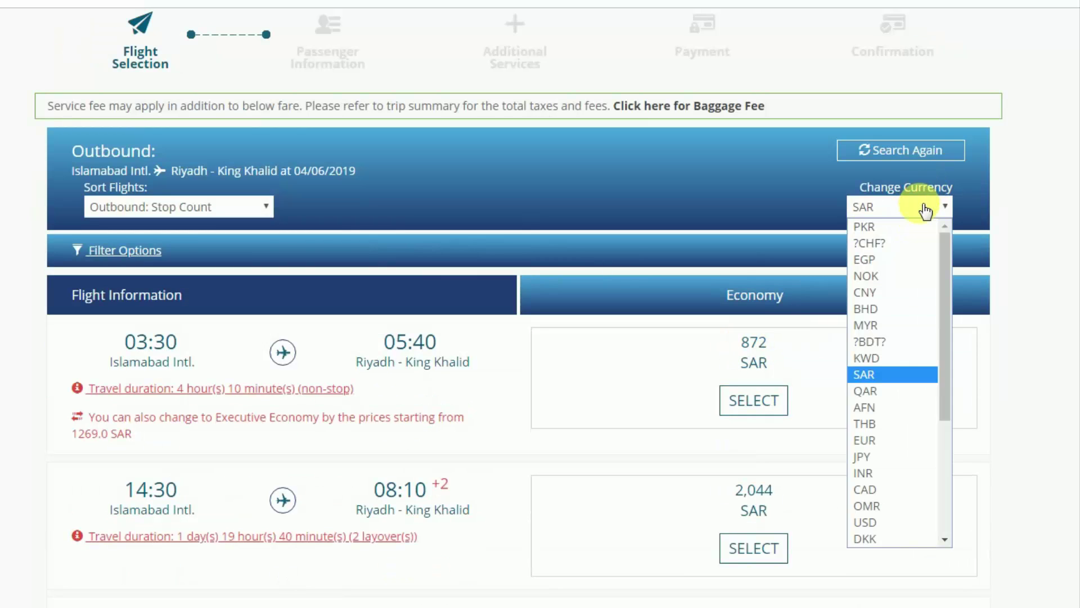
click(894, 227)
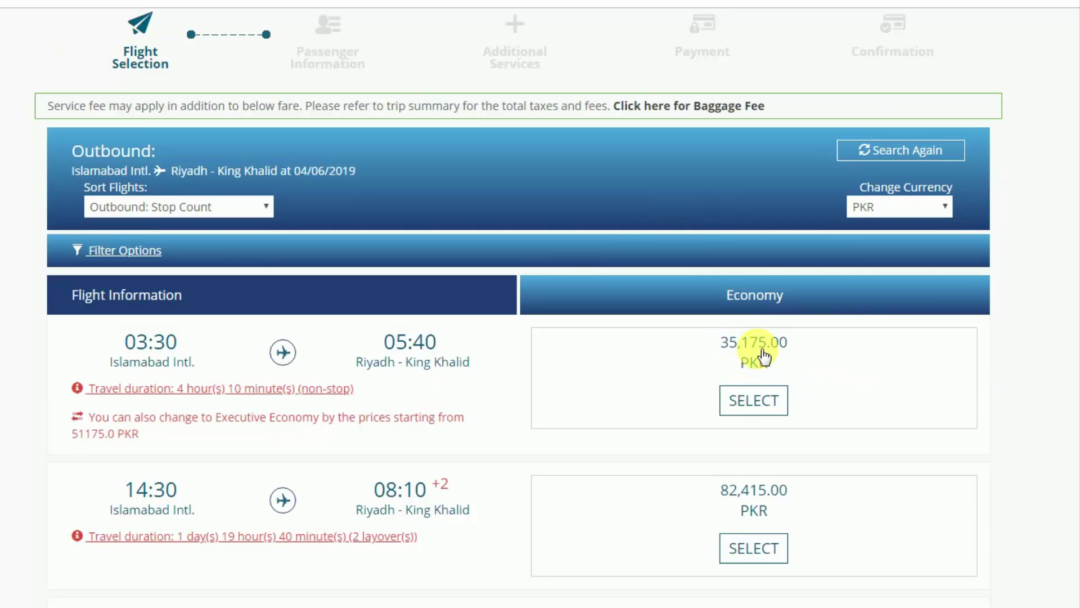
Select the 35,175.00 PKR Economy fare on flight PK-753 and continue.
click(759, 403)
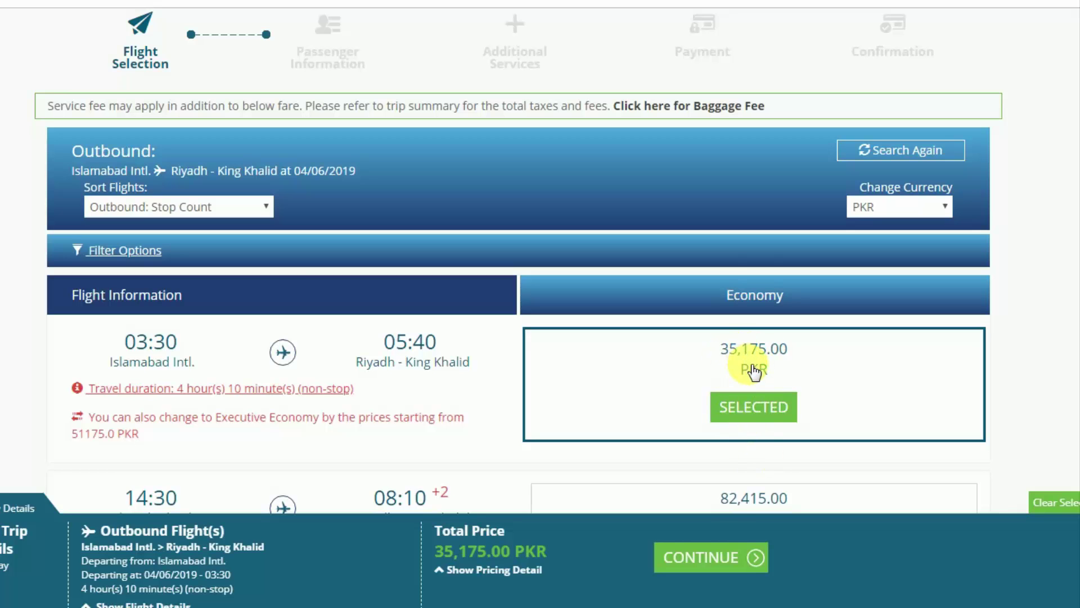
click(720, 557)
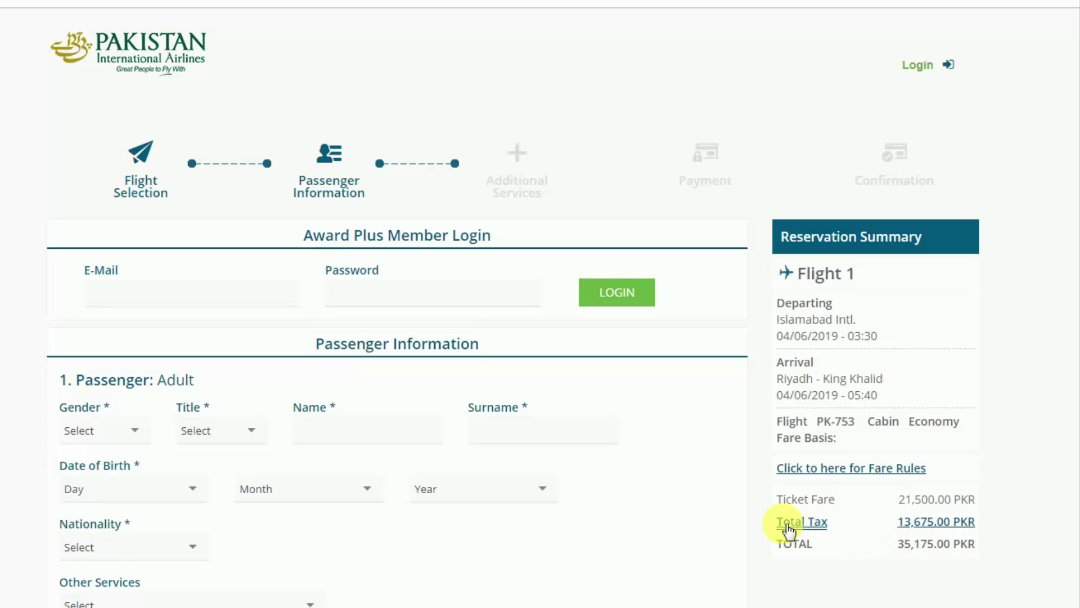
Set the adult passenger's gender to Male and title to Mr.
scroll(685, 437, down, 5)
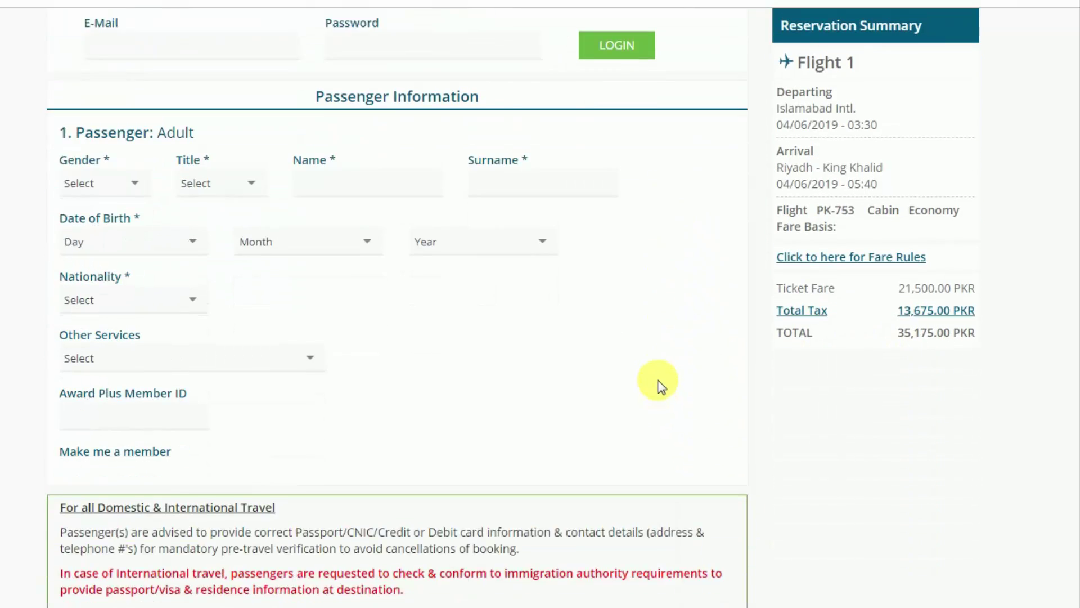
click(97, 102)
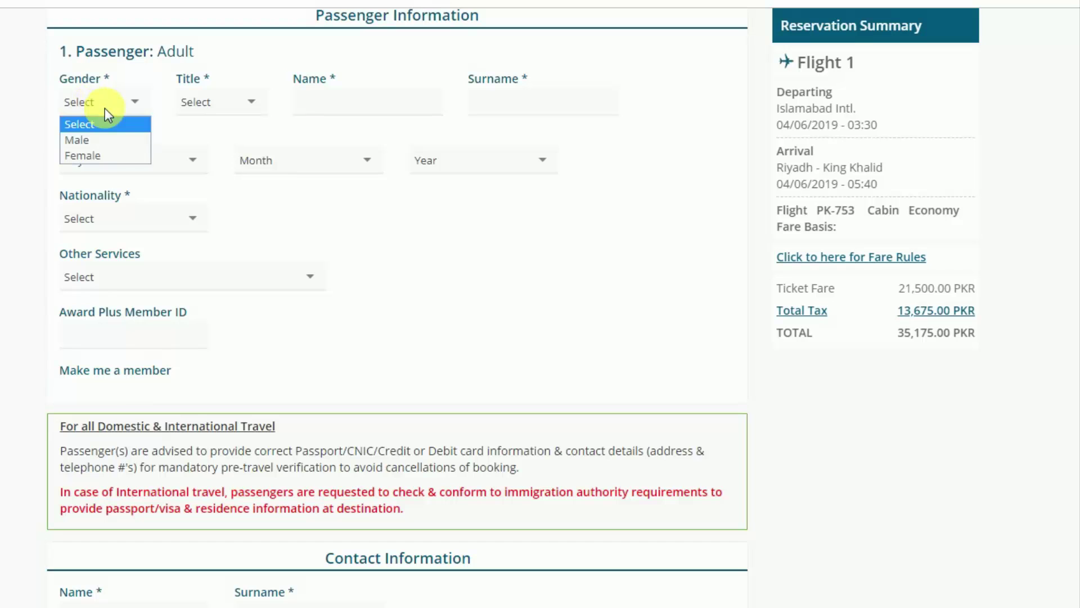
click(97, 143)
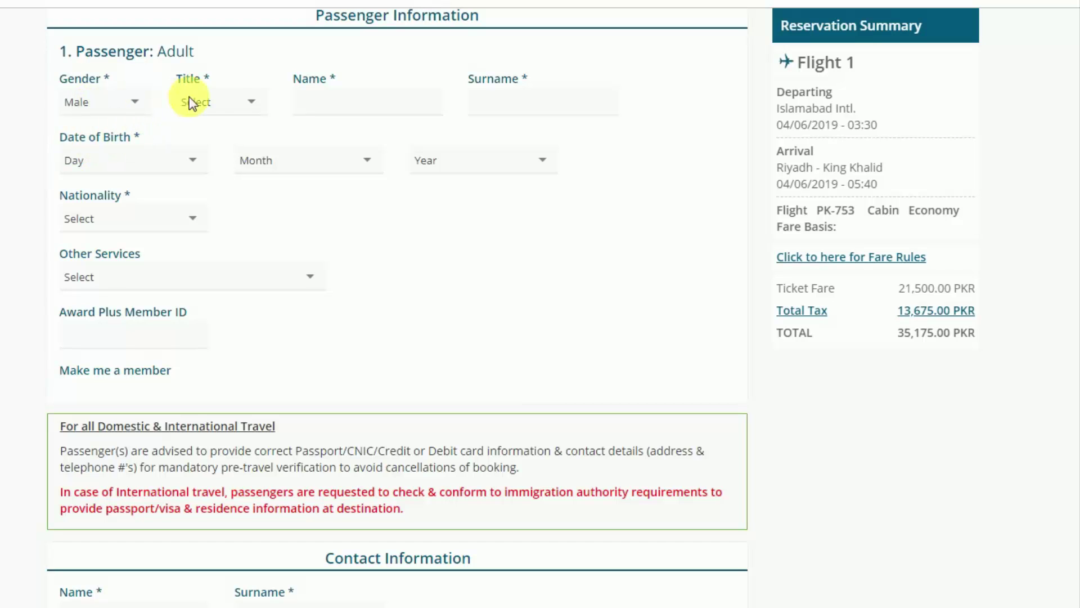
click(211, 104)
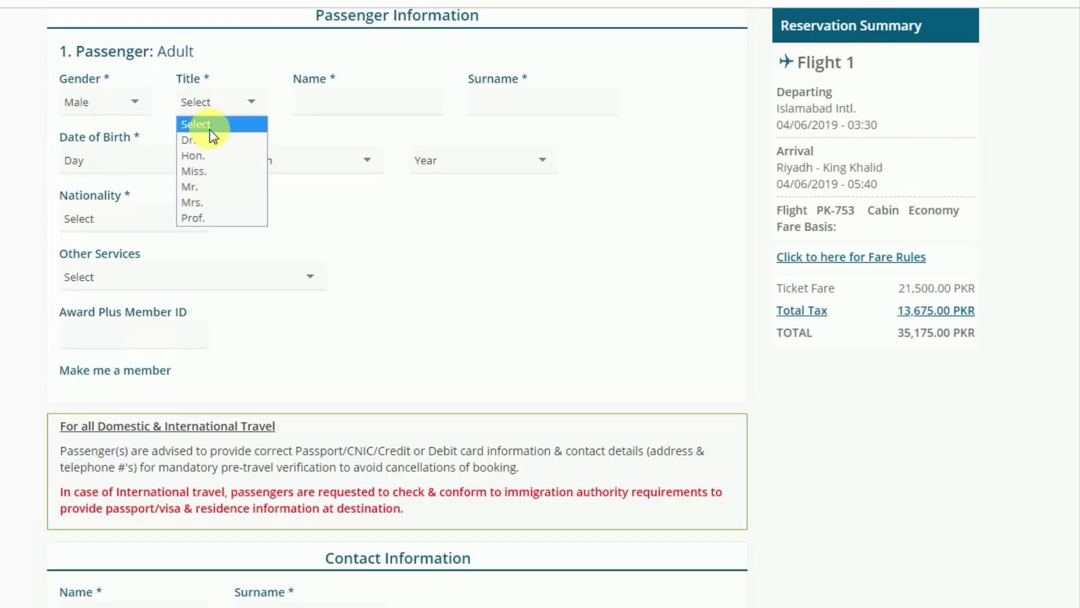
click(205, 187)
Enter the passenger's first name and surname.
click(345, 106)
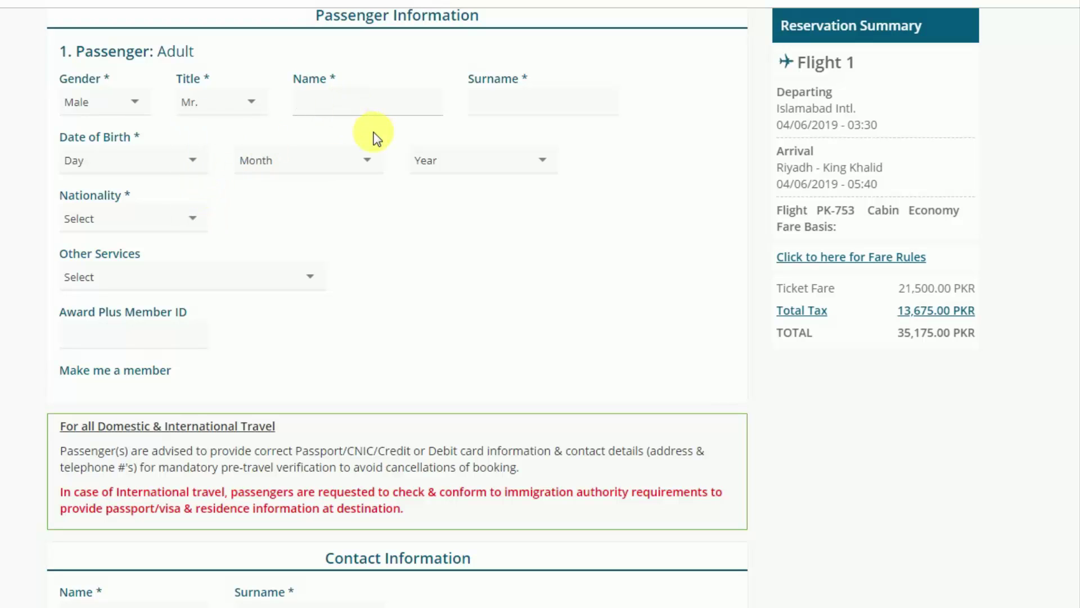
text(mua)
key(BackSpace)
key(BackSpace)
key(BackSpace)
key(Tab)
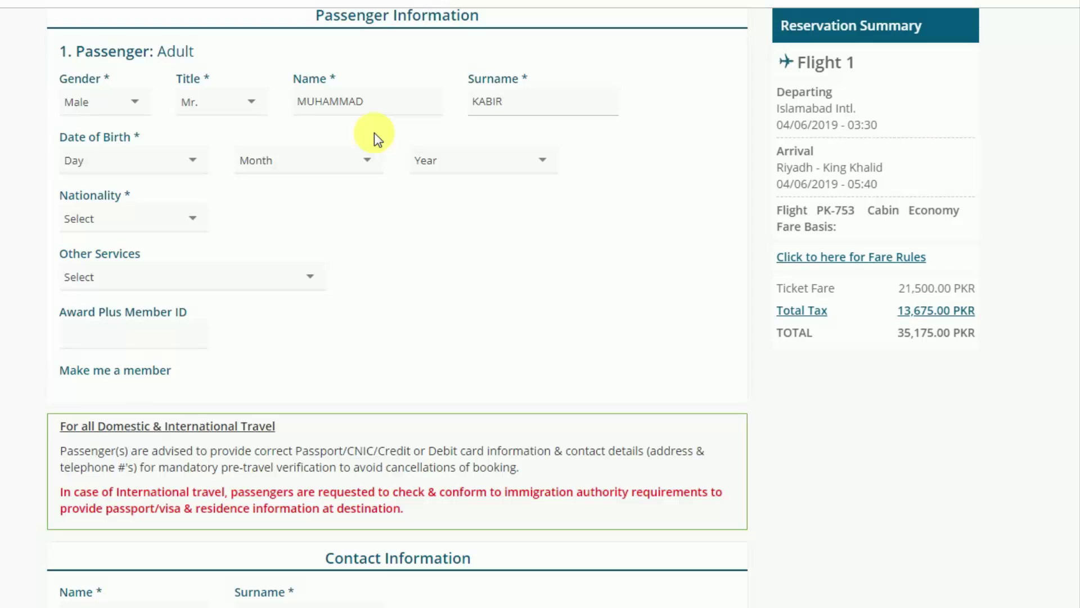
Set the passenger's date of birth to 13 December and the birth year.
click(174, 160)
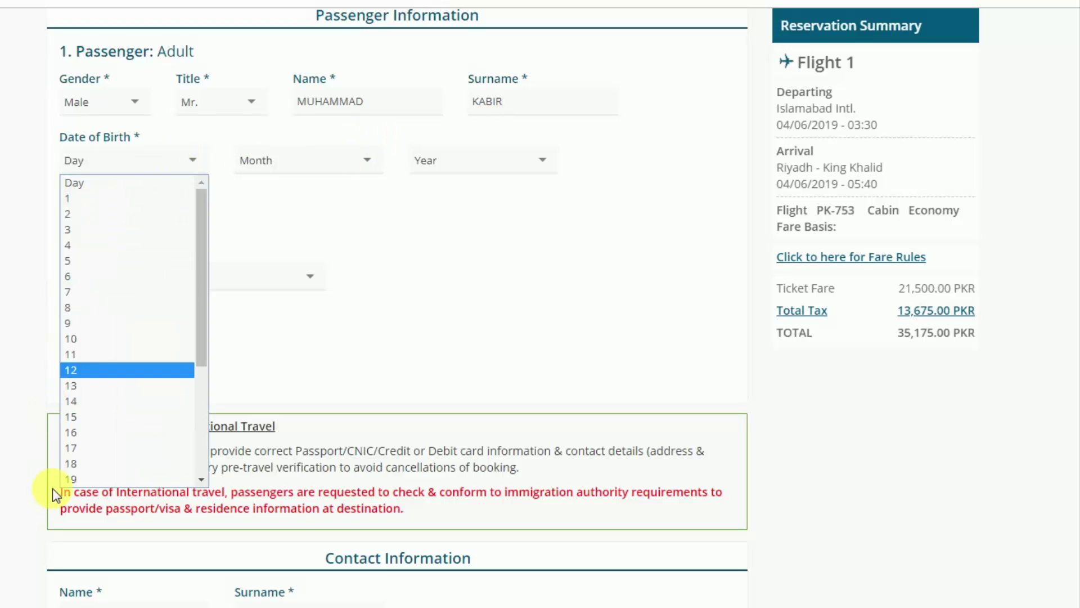
click(85, 386)
click(268, 162)
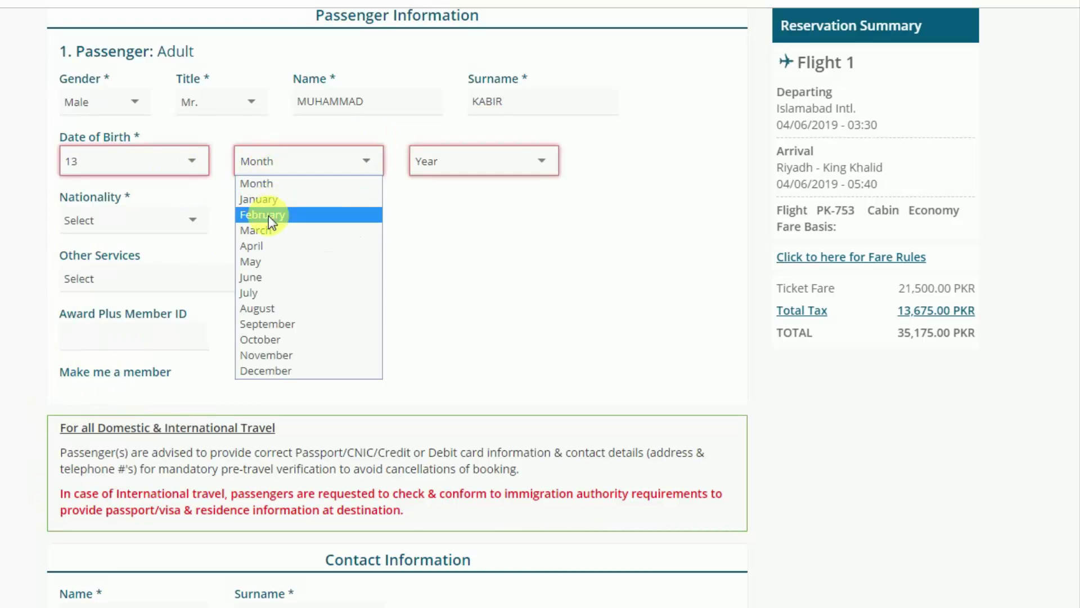
click(253, 370)
click(481, 161)
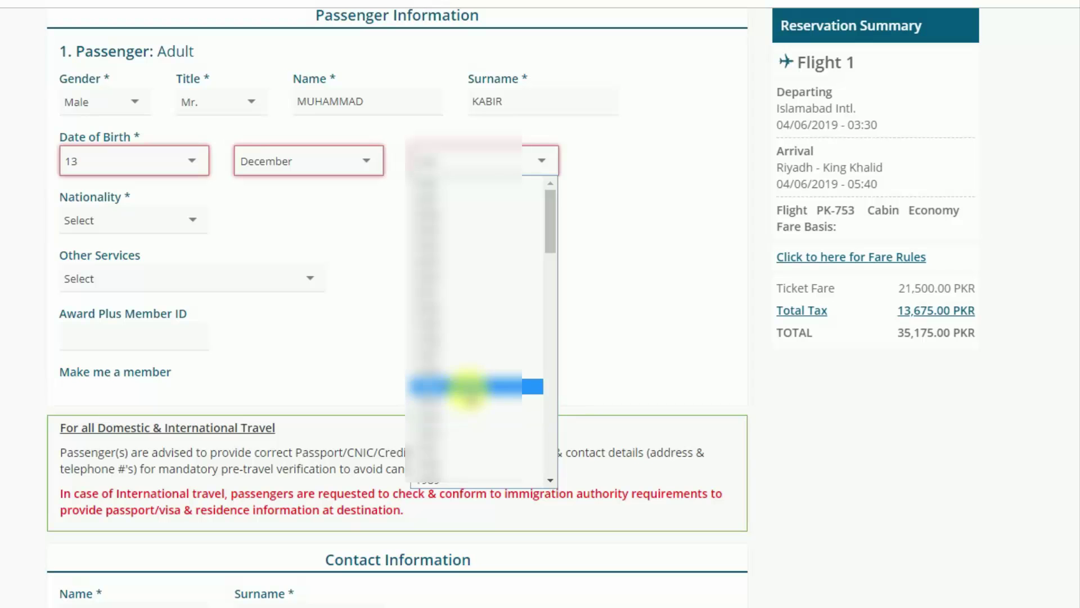
scroll(465, 389, down, 3)
click(463, 393)
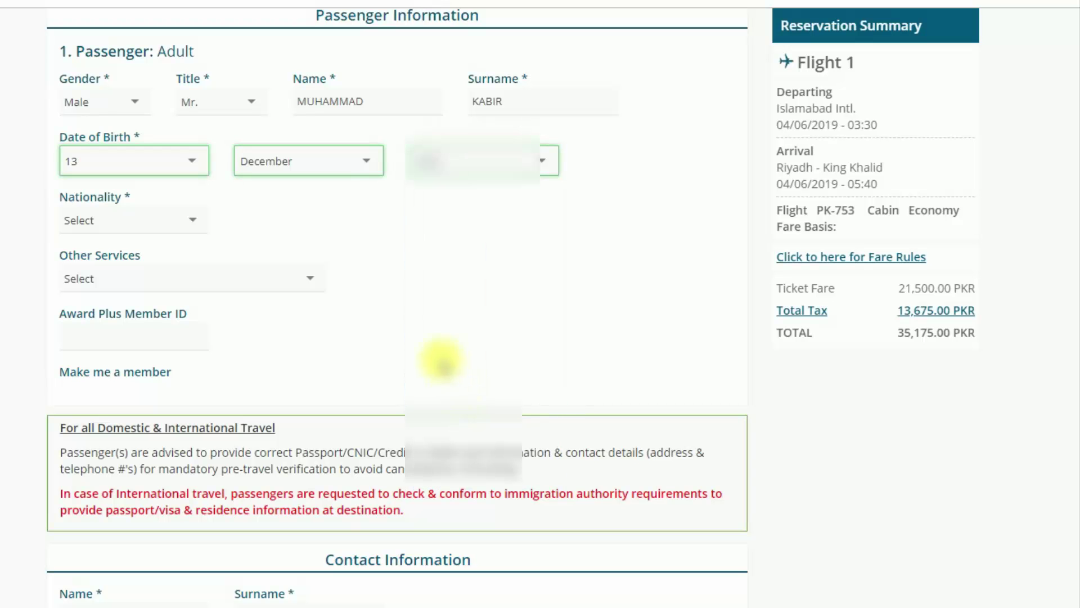
Set the passenger's nationality to Pakistan.
click(134, 227)
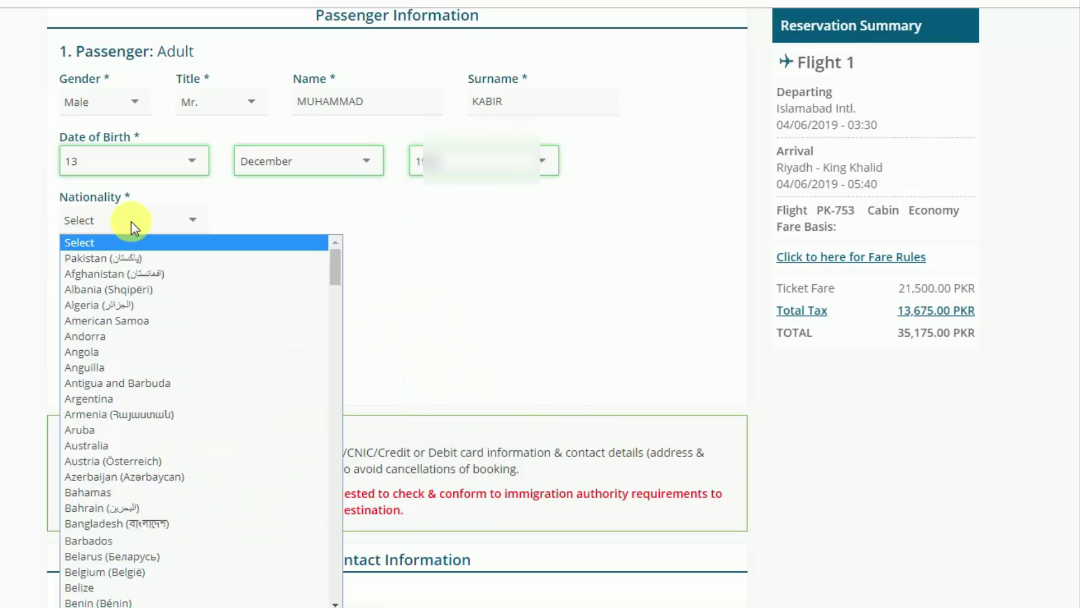
key(Down)
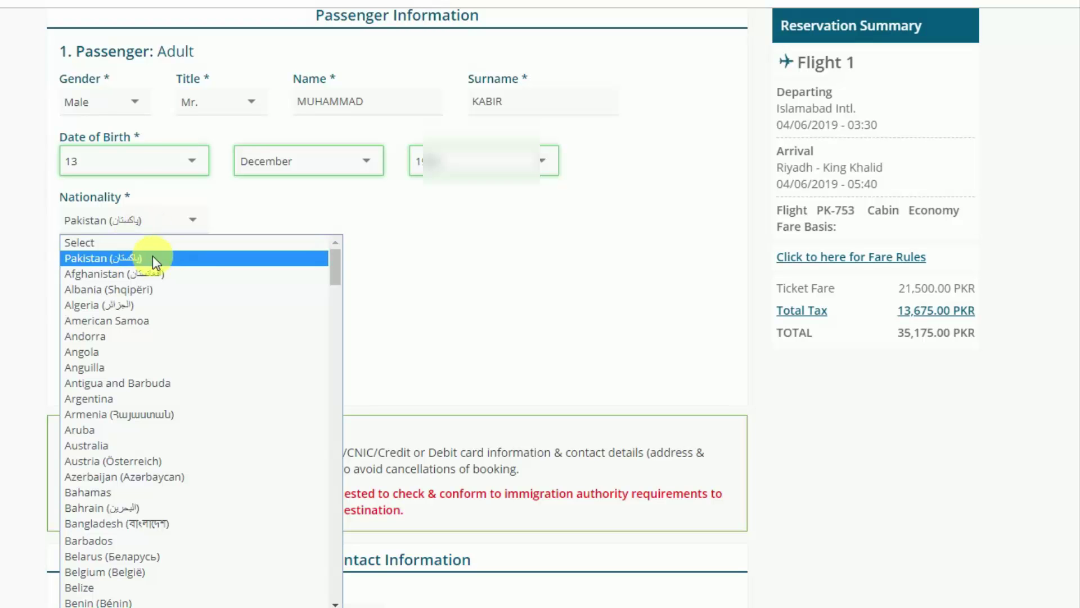
click(156, 257)
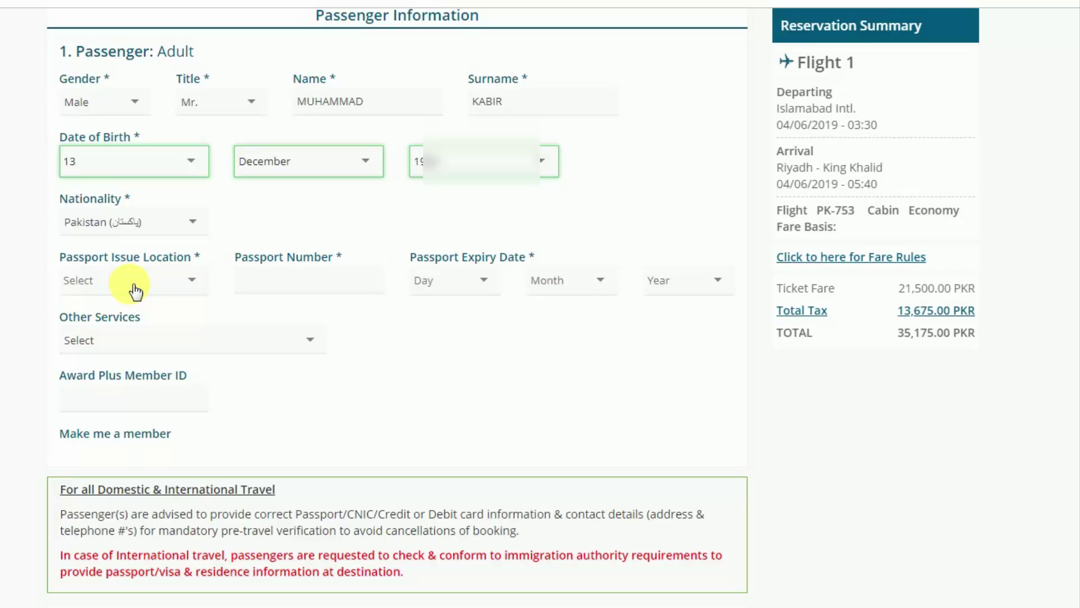
Set the passport issue location to Pakistan and enter the passport number.
click(177, 288)
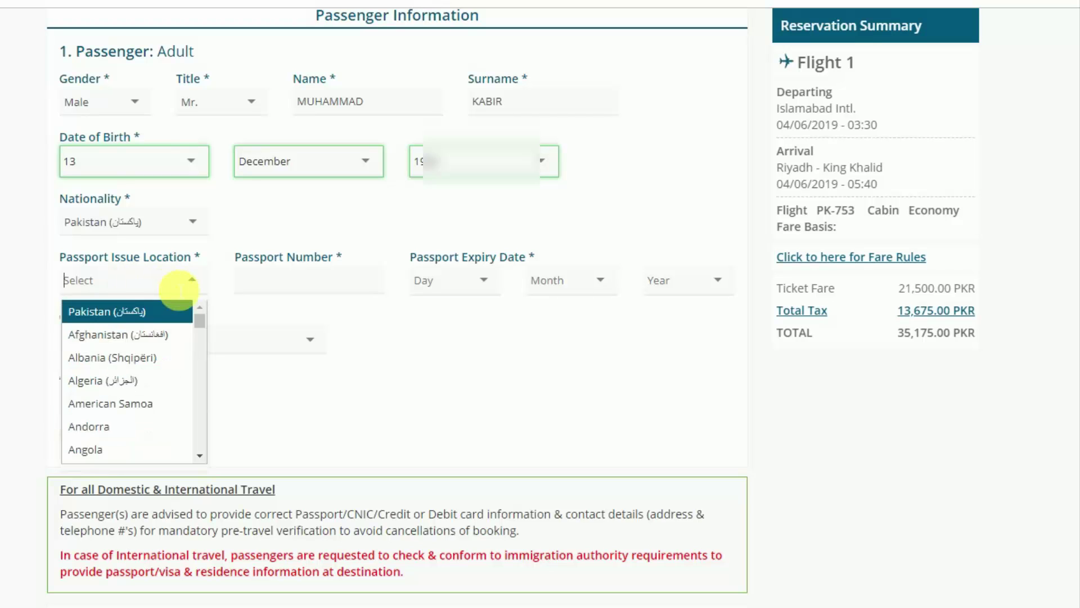
text(P)
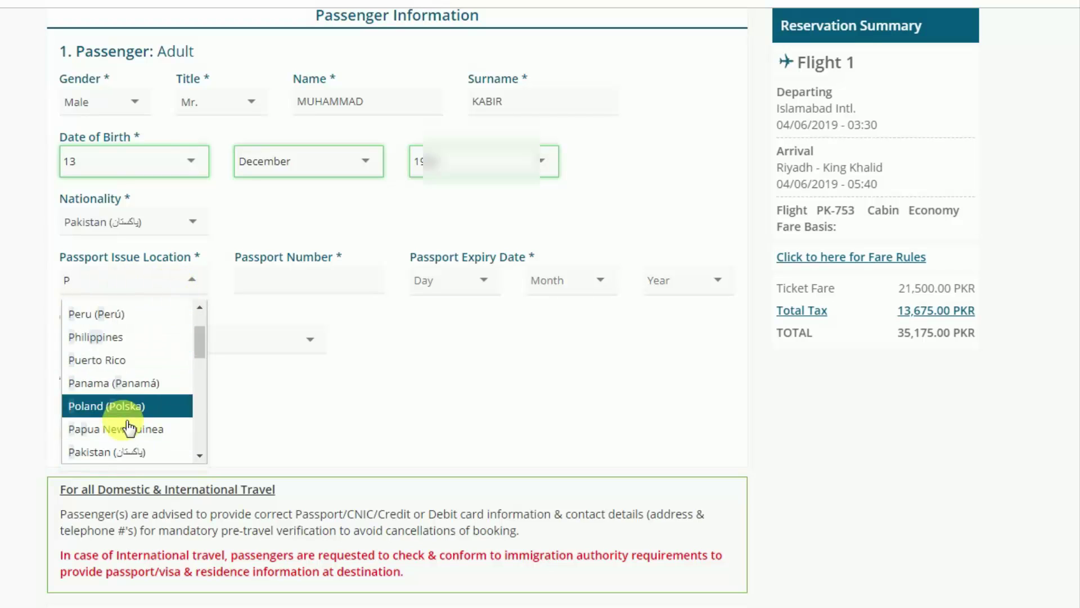
click(118, 453)
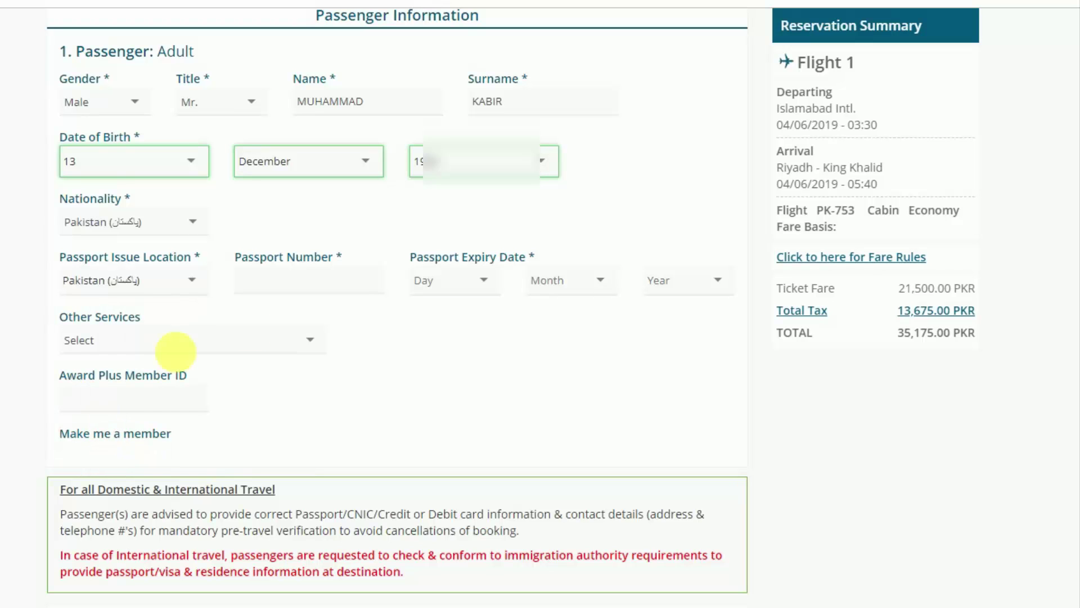
click(300, 281)
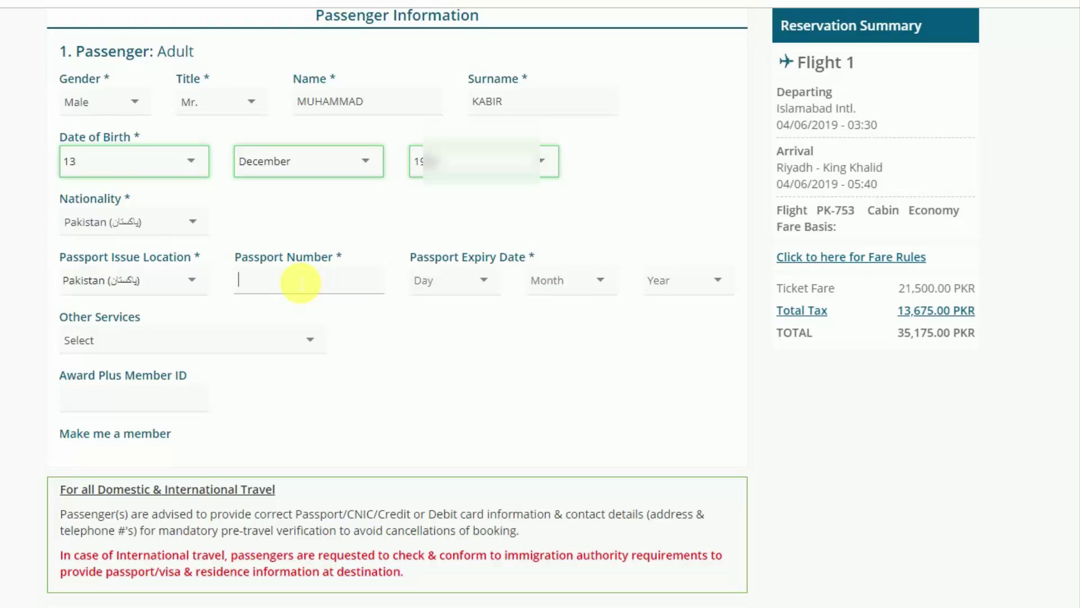
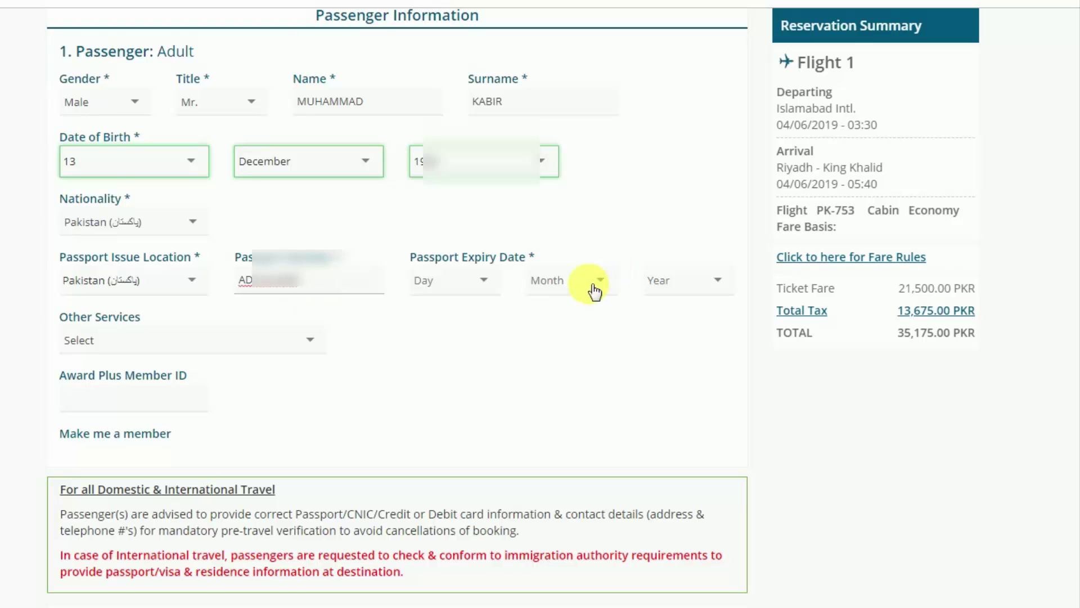
Set the passport expiry to 4 April 2024, leaving Other Services unselected.
click(481, 280)
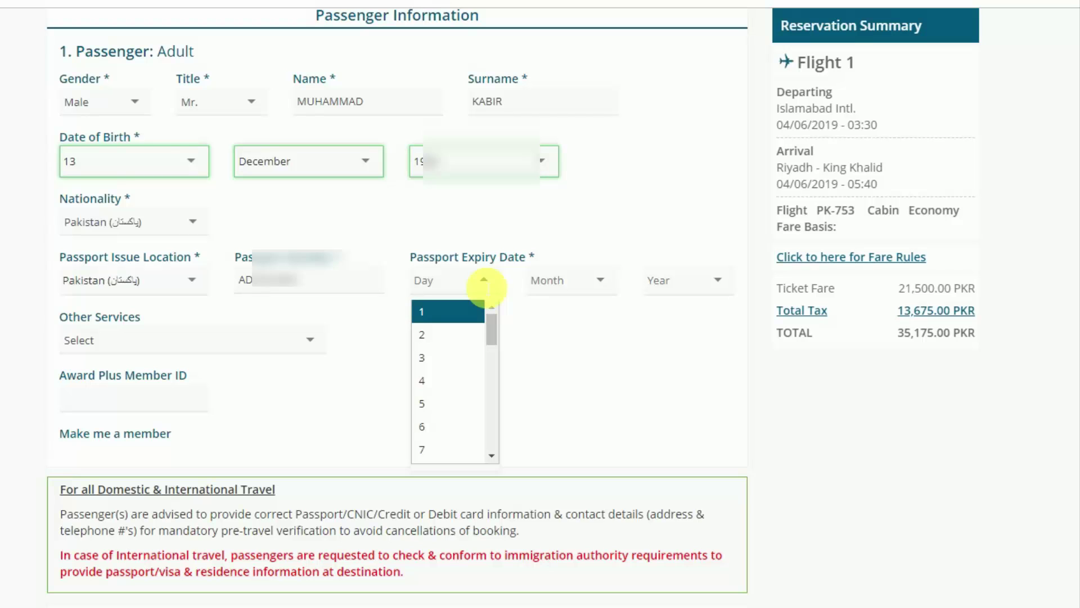
click(427, 380)
click(600, 280)
click(572, 381)
click(685, 280)
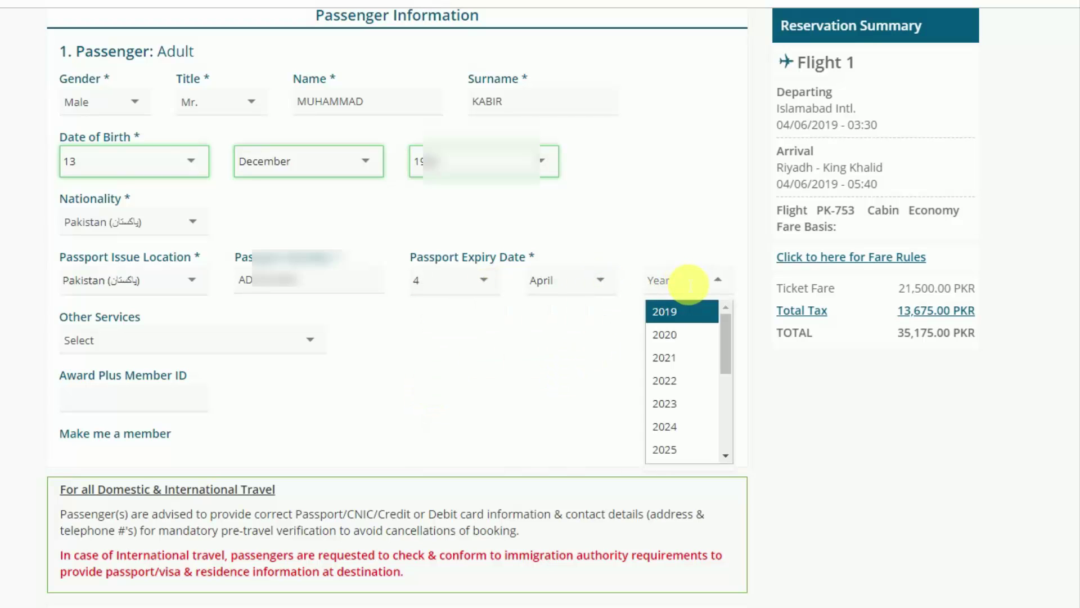
click(681, 428)
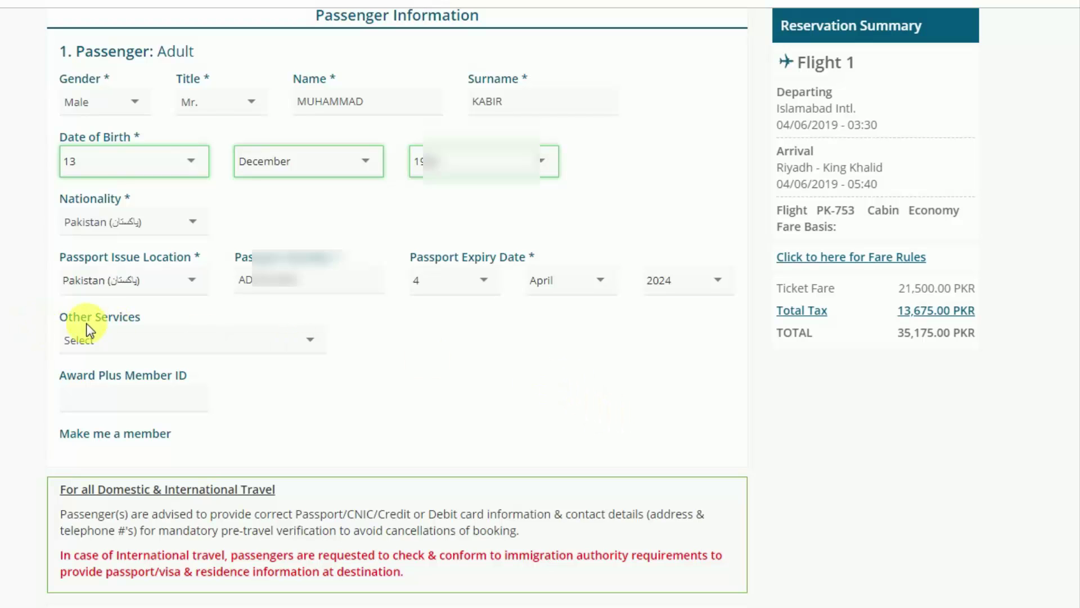
click(180, 346)
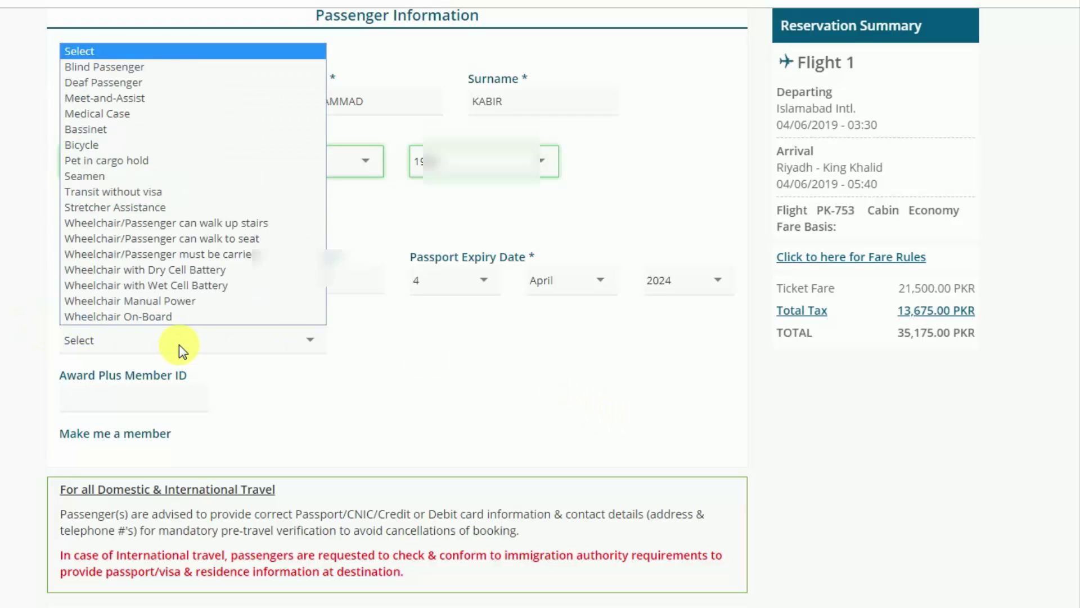
click(194, 341)
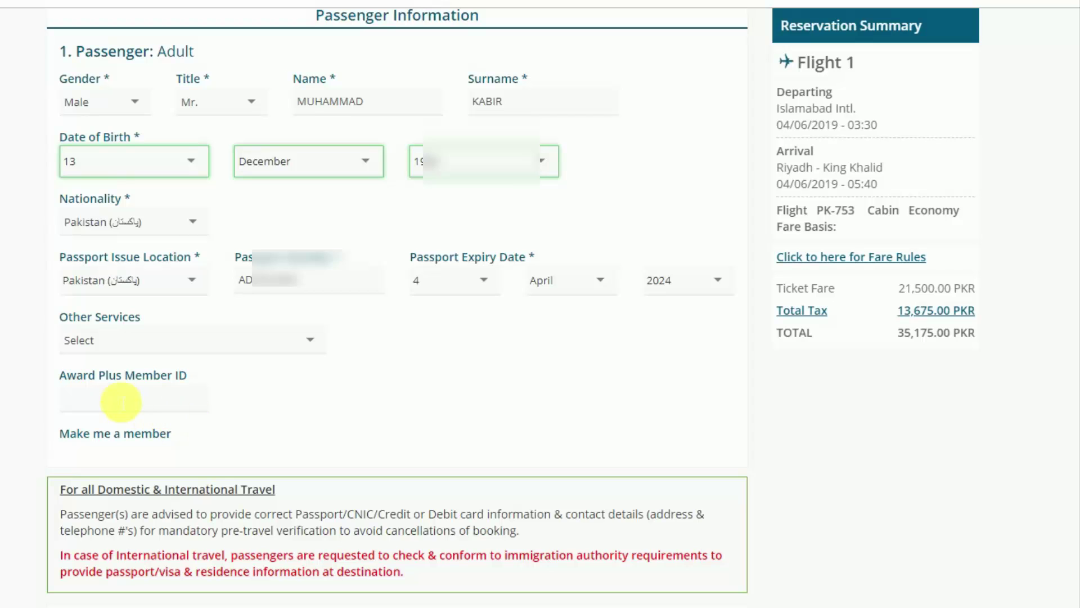
Enter the contact phone number and start typing the contact e-mail address.
scroll(304, 421, down, 3)
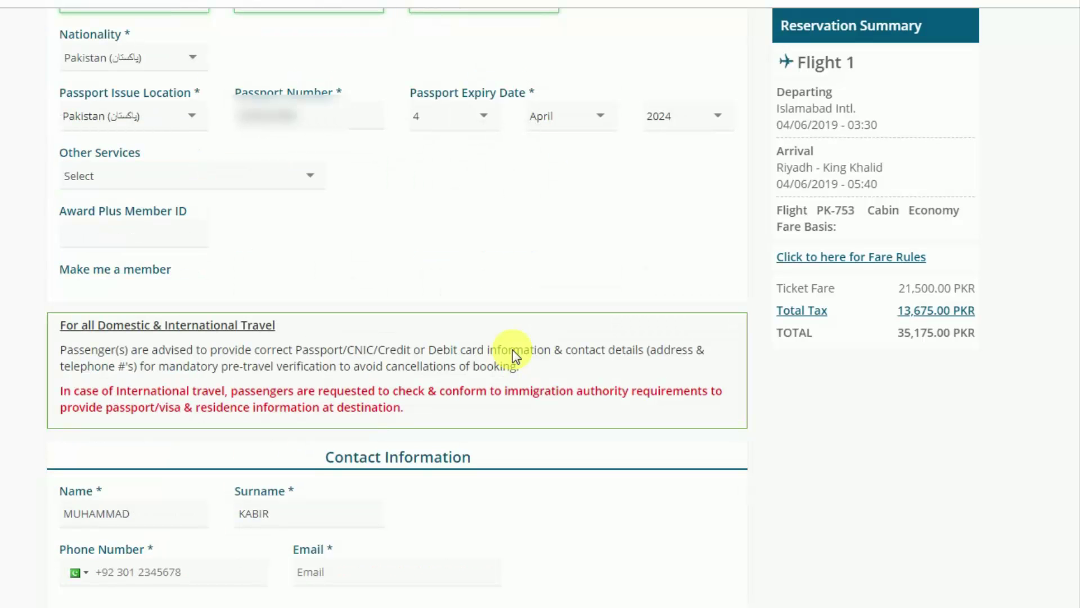
scroll(515, 355, down, 4)
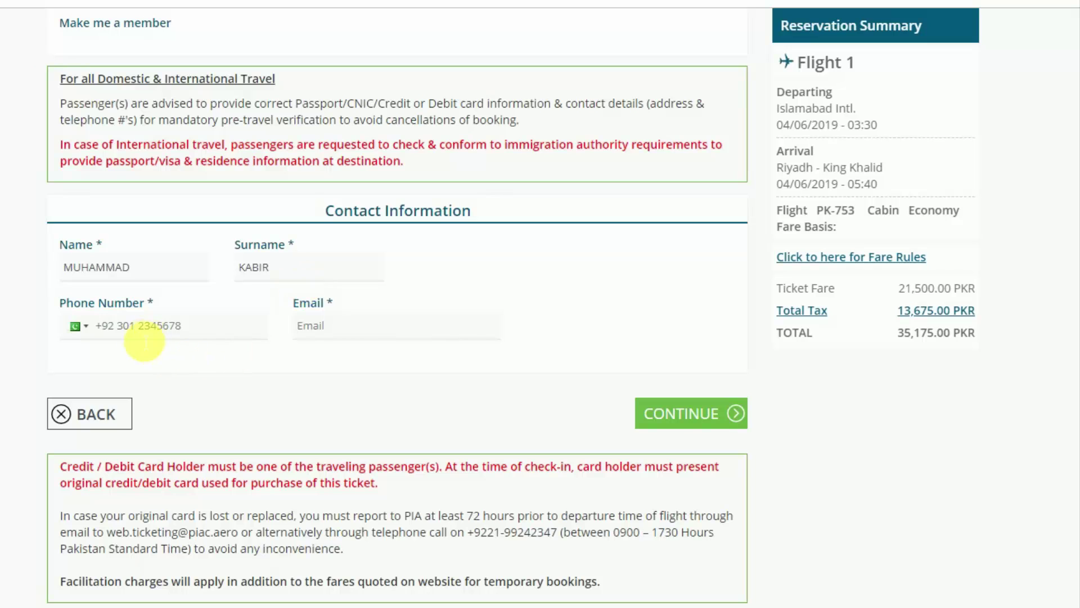
click(196, 328)
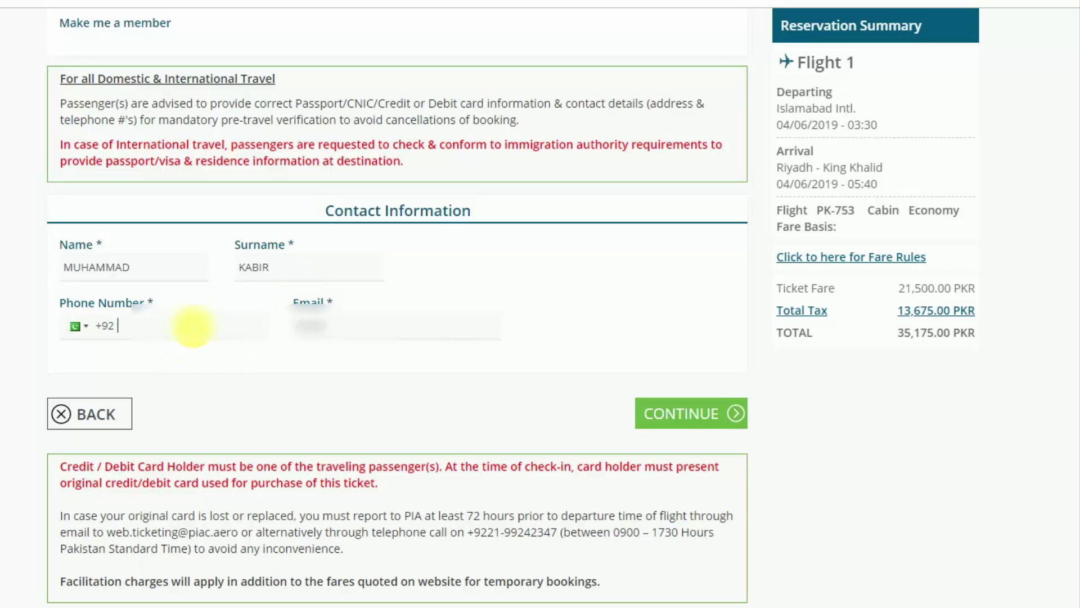
text(34)
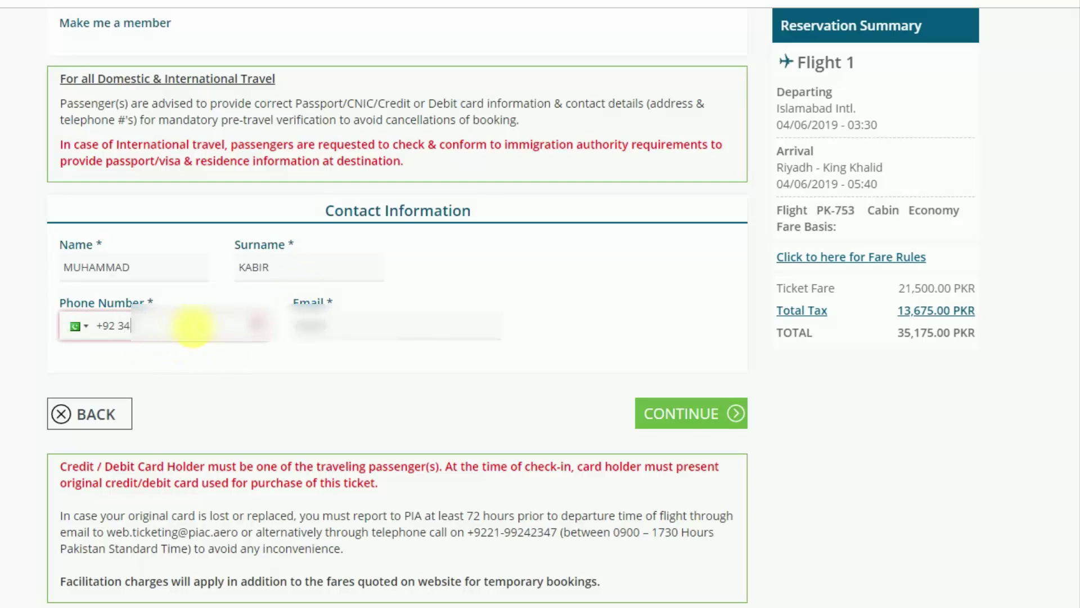
text(51)
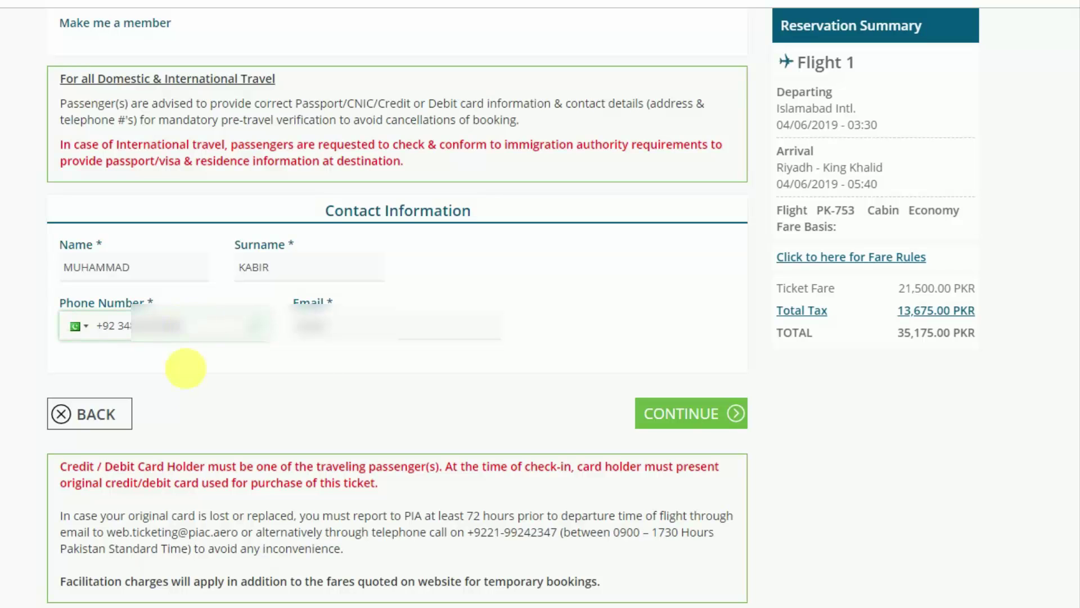
click(321, 330)
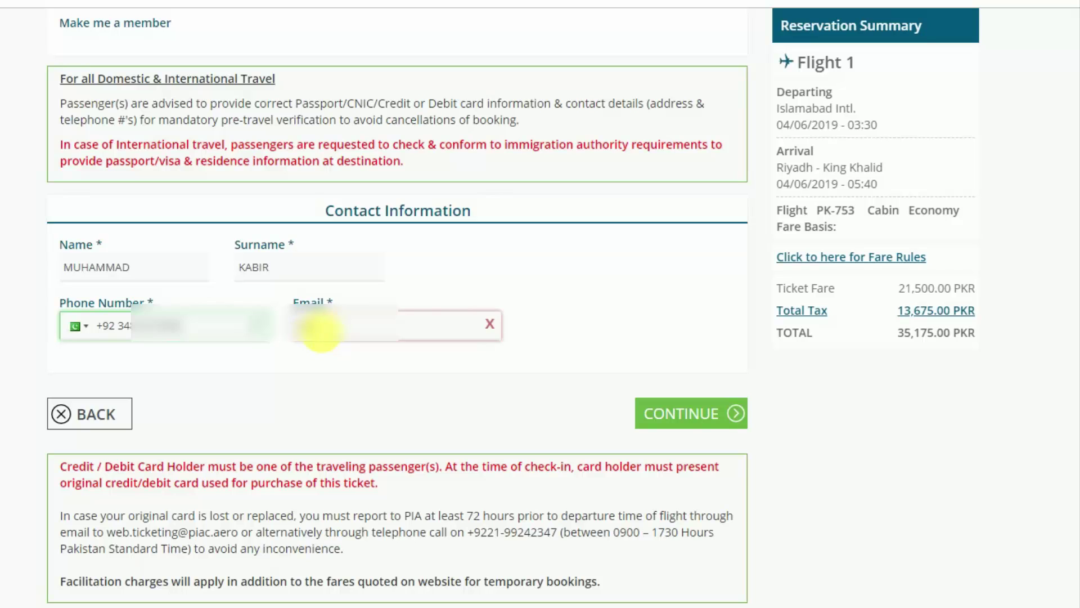
click(321, 331)
text(abcabcde)
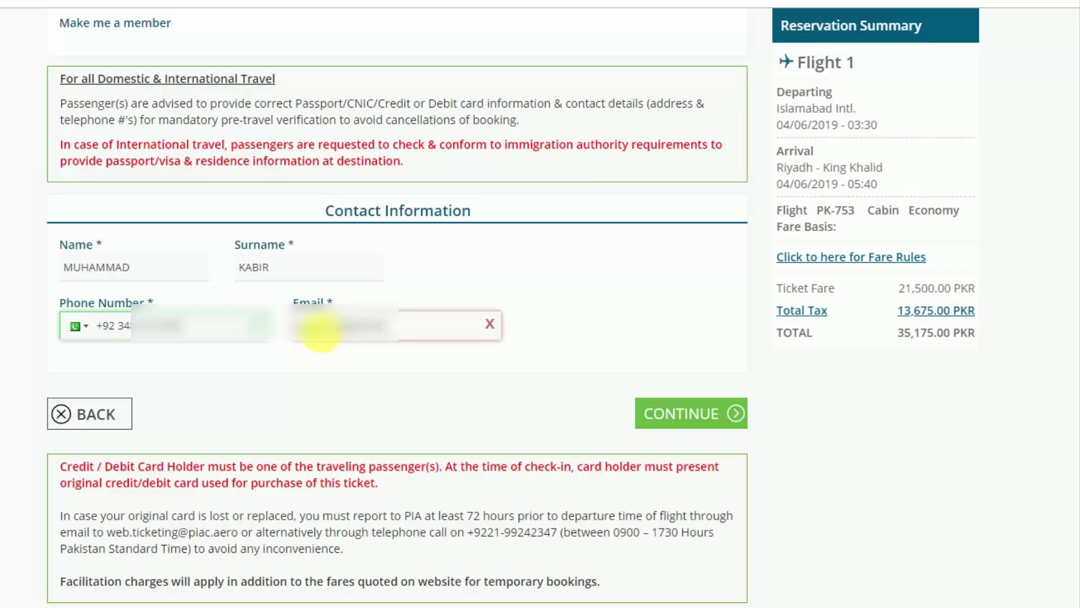
text(m)
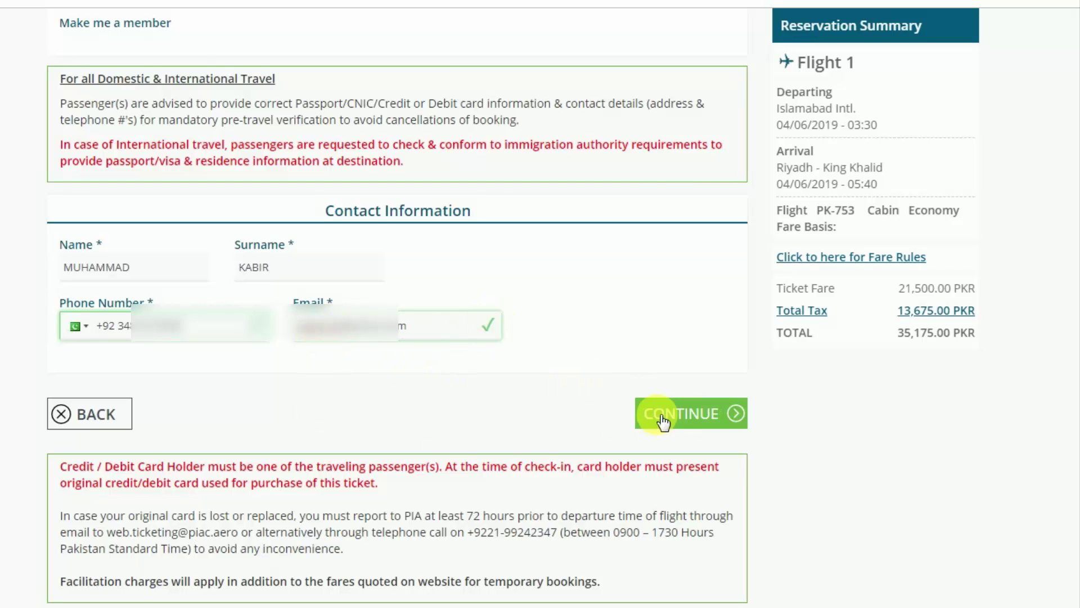
Submit the passenger details and choose VISA/MASTER as the credit card type.
click(689, 416)
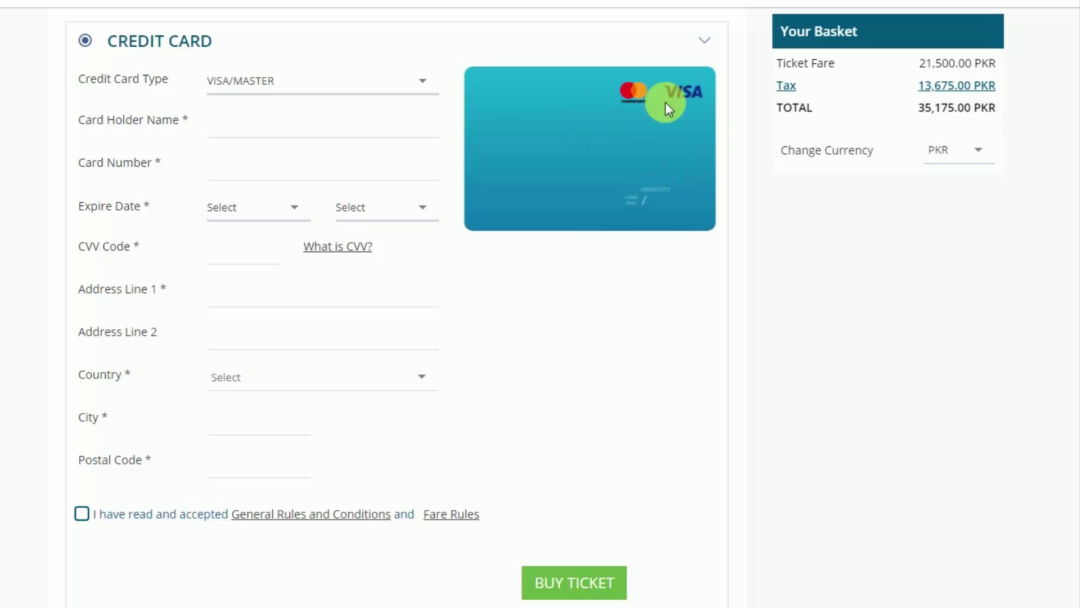
click(353, 82)
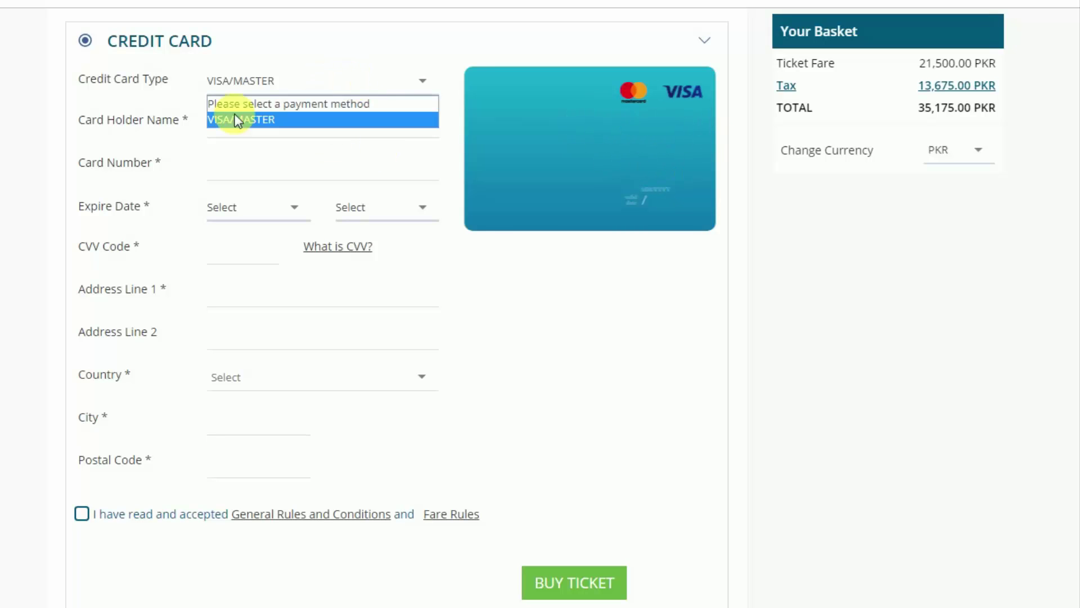
click(219, 119)
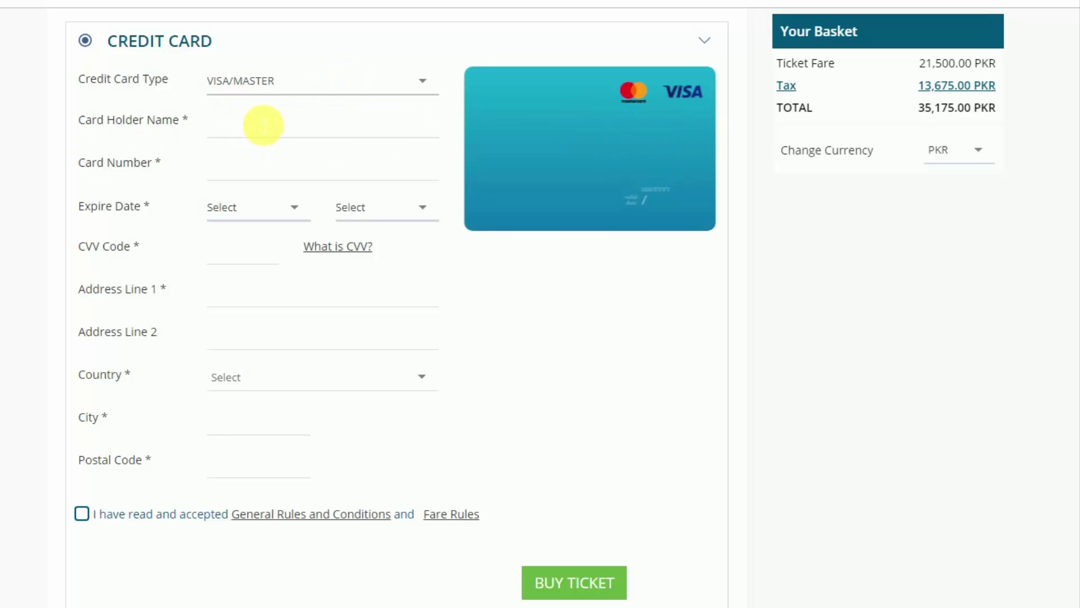
Enter the cardholder's name and the card number.
click(276, 131)
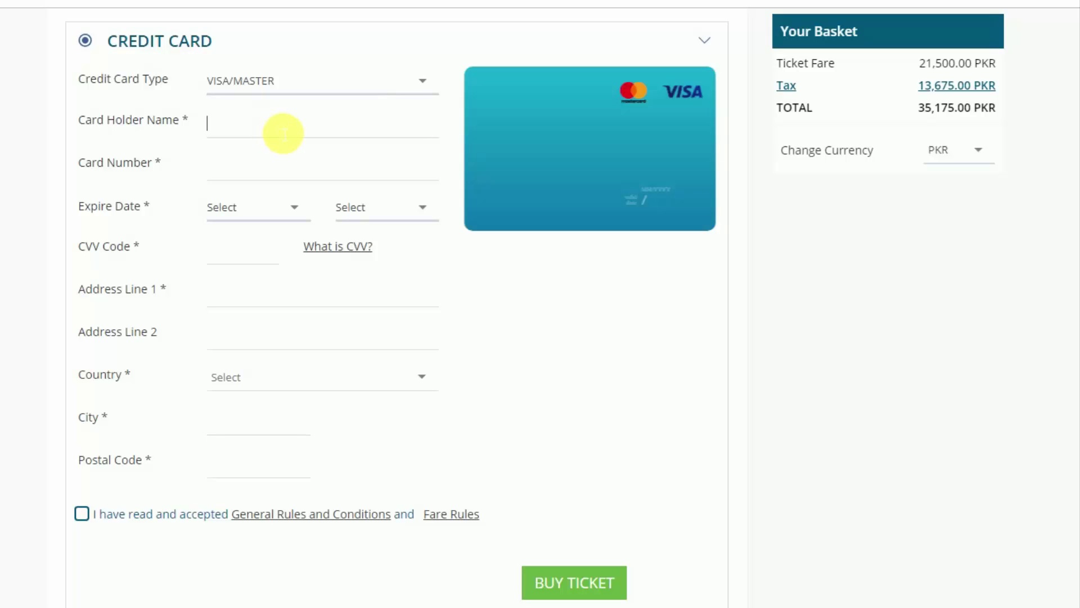
text(m)
key(BackSpace)
key(BackSpace)
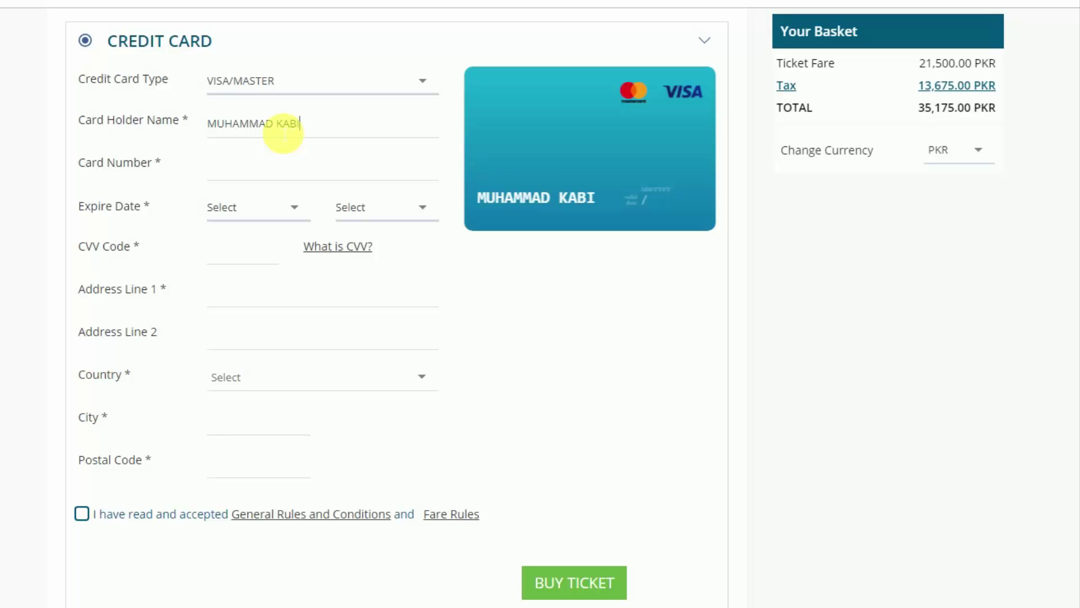
click(268, 179)
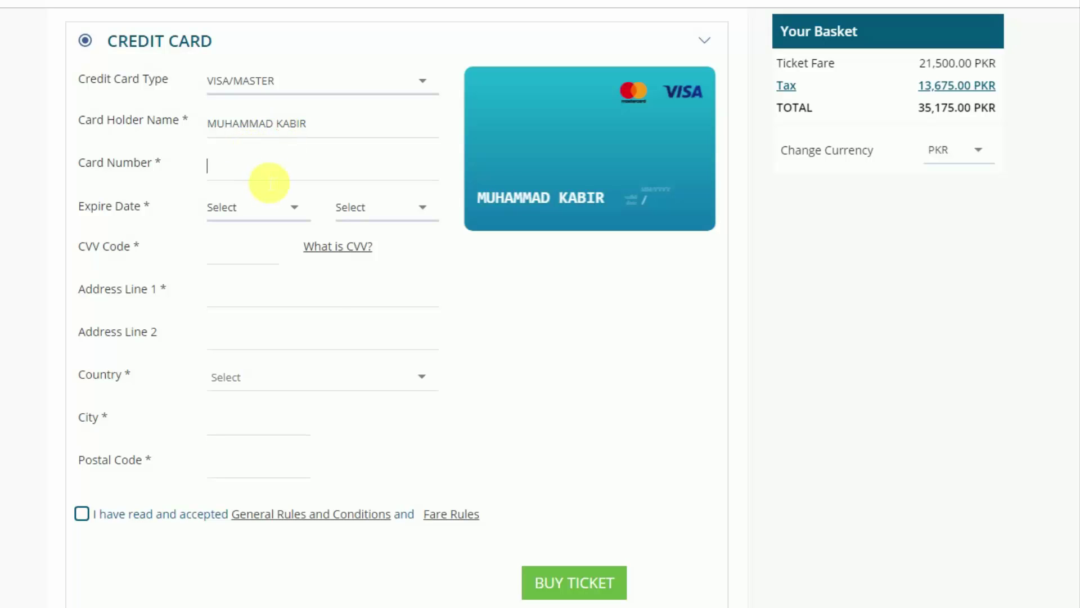
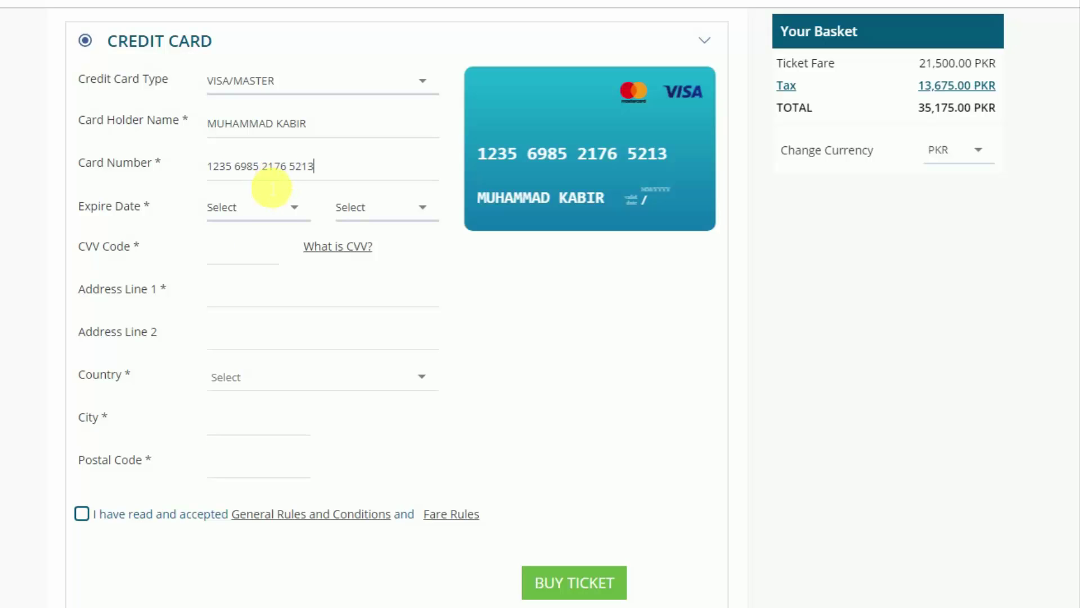
Set the card expiry date to 01/2022.
click(223, 213)
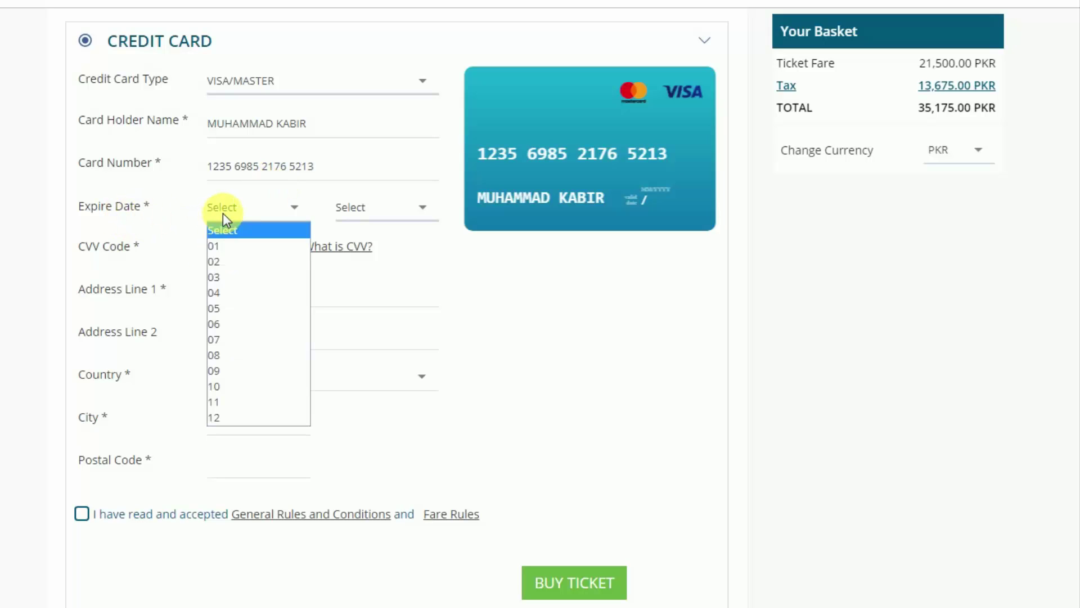
click(240, 246)
click(373, 215)
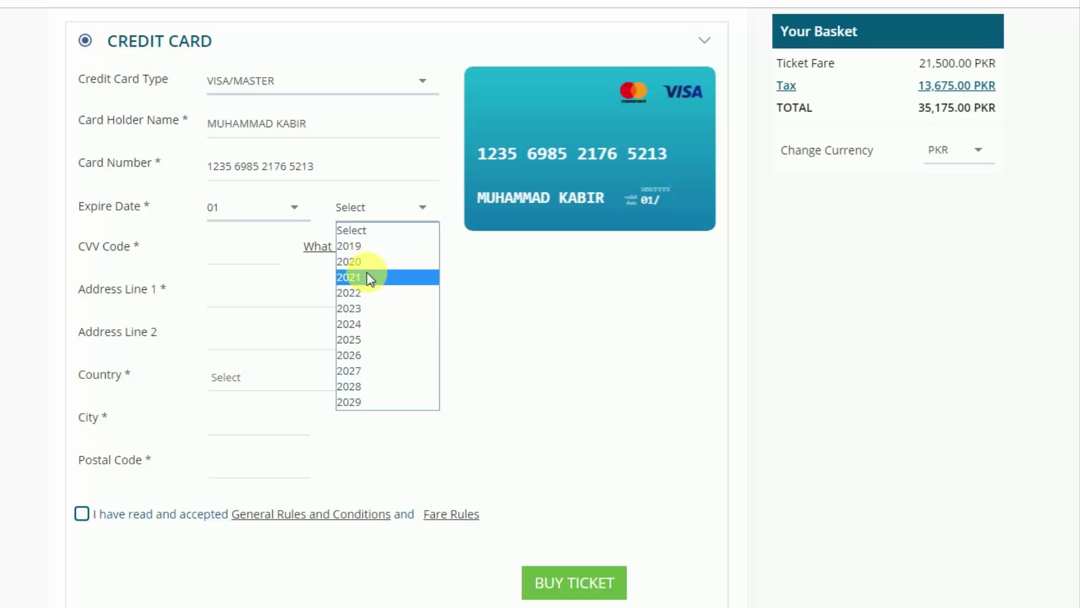
click(366, 292)
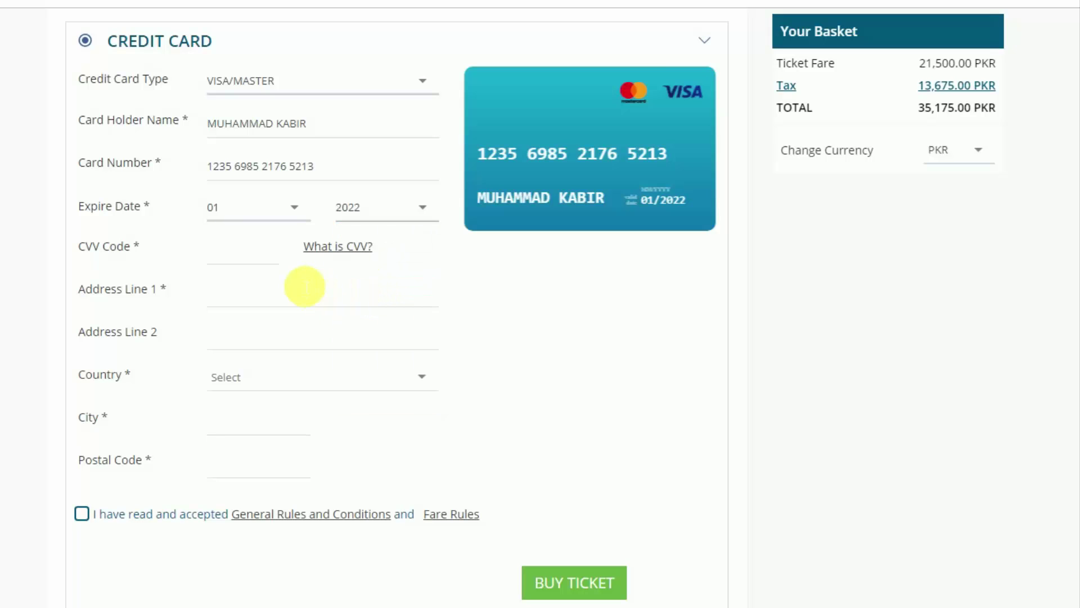
Enter the three-digit CVV code using the on-screen keypad.
click(239, 263)
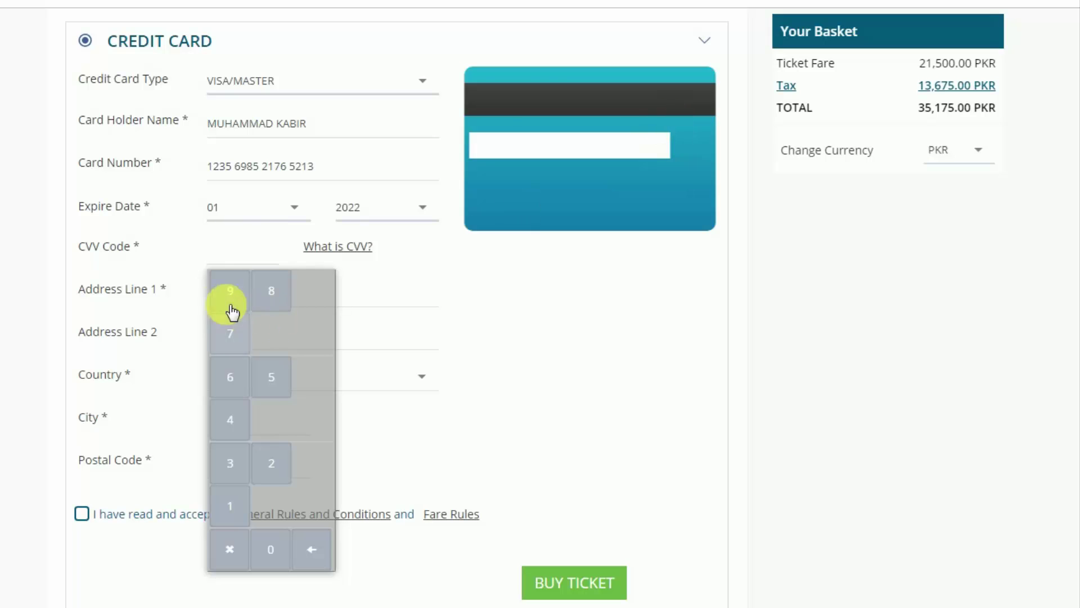
click(271, 298)
click(234, 344)
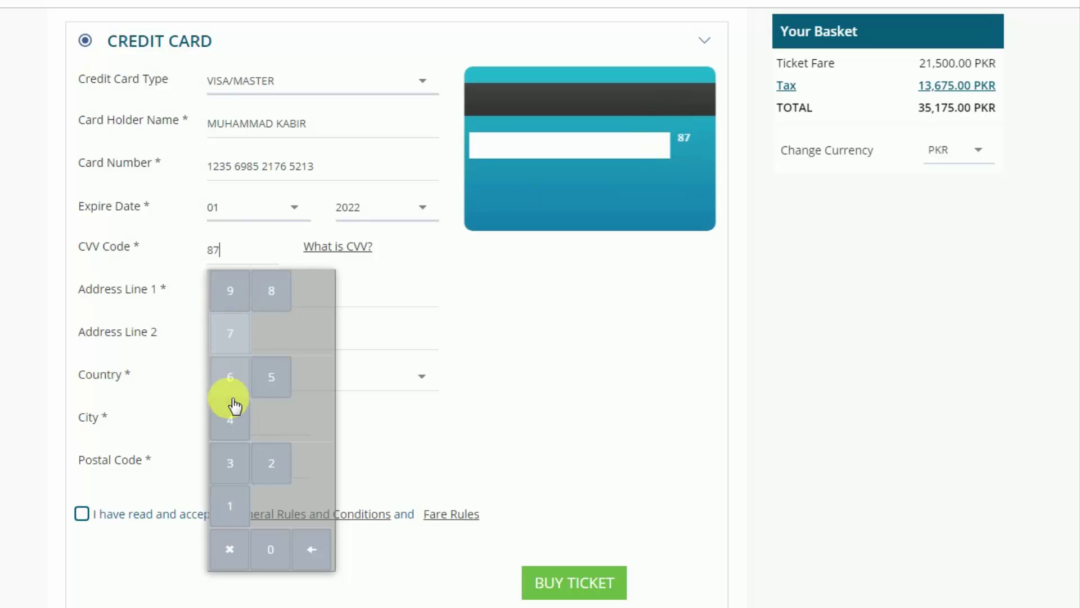
click(233, 420)
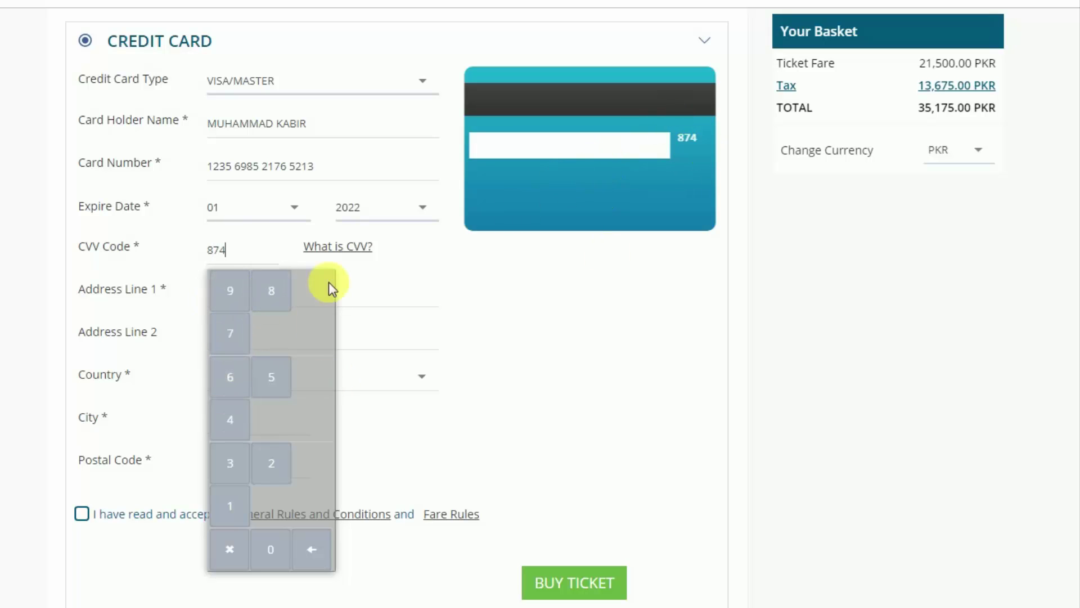
click(456, 272)
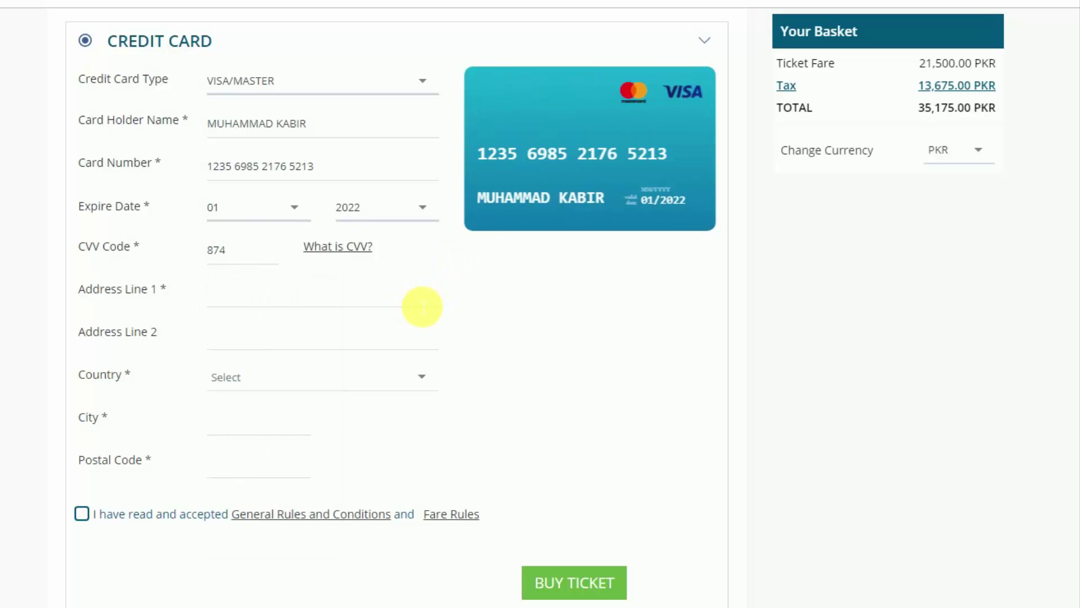
Enter the passenger's street address in billing Address Lines 1 and 2.
click(254, 308)
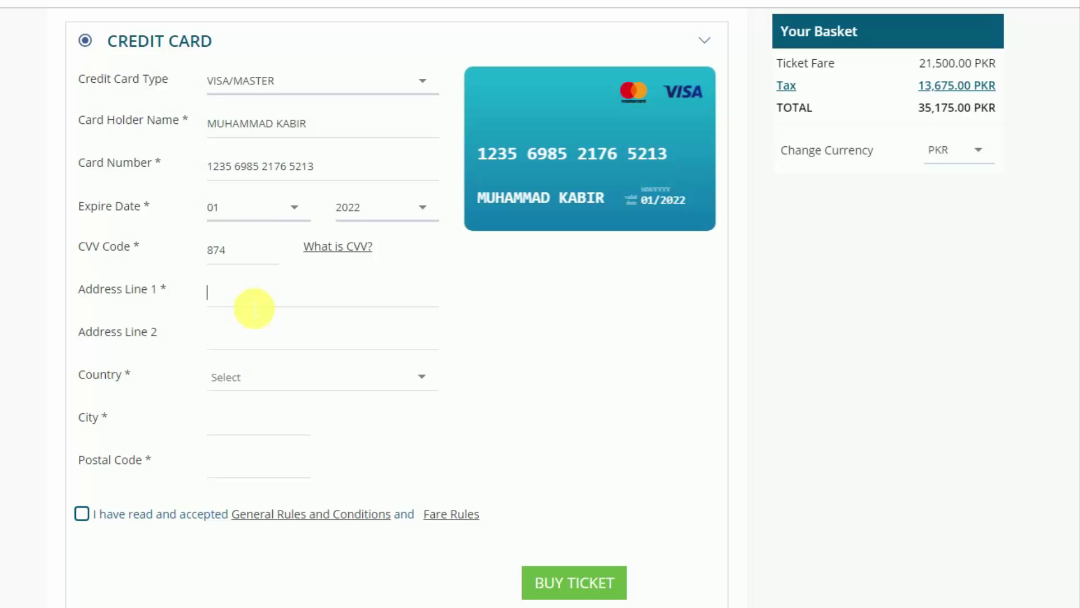
key(Tab)
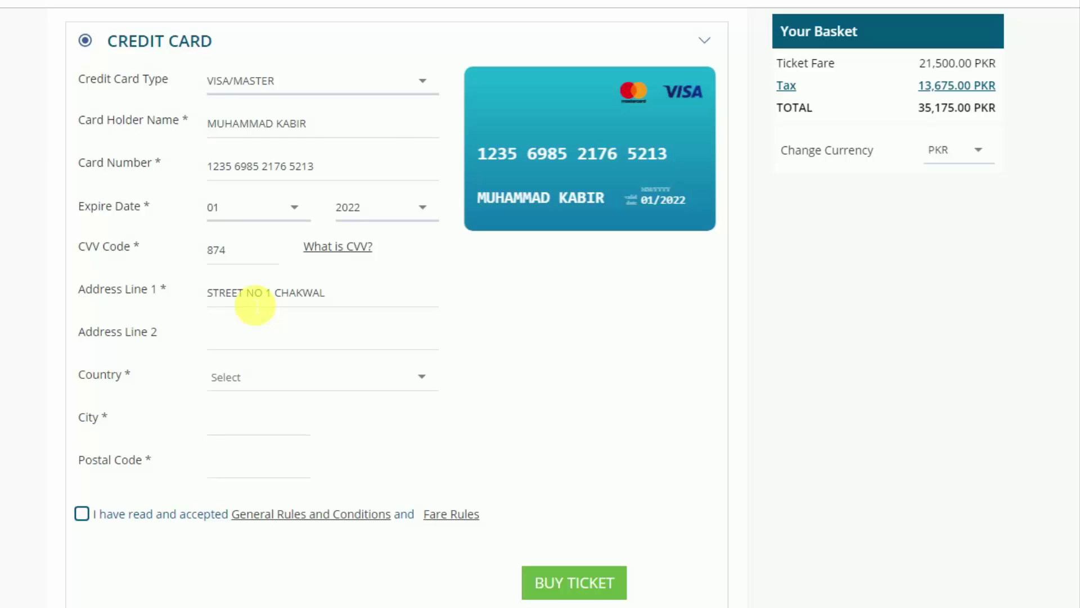
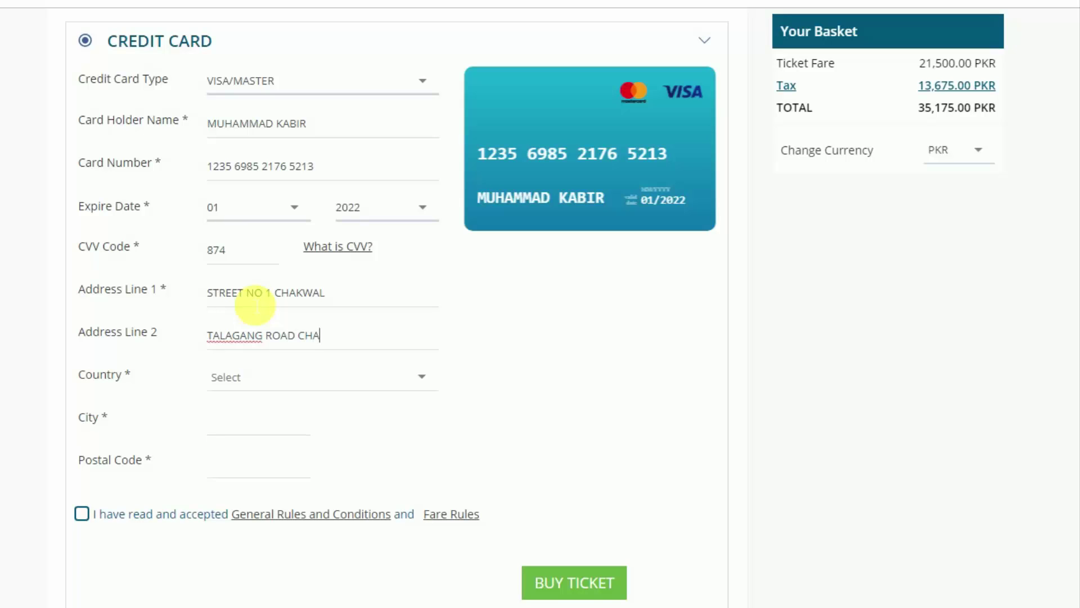
Set country to Pakistan, add billing city and postal code, accept the rules, and buy the ticket.
key(Tab)
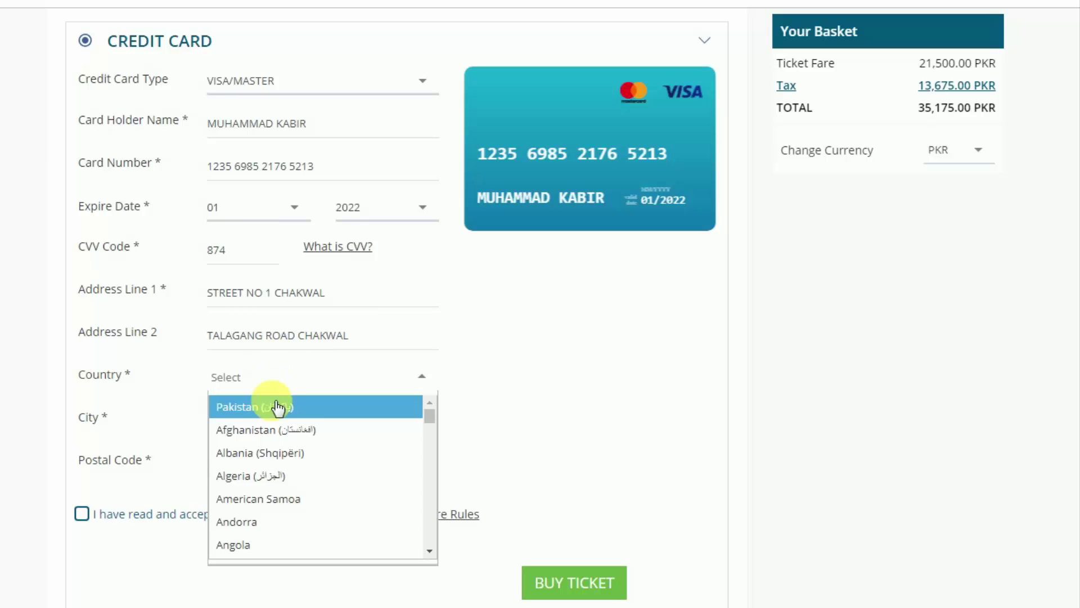
click(277, 406)
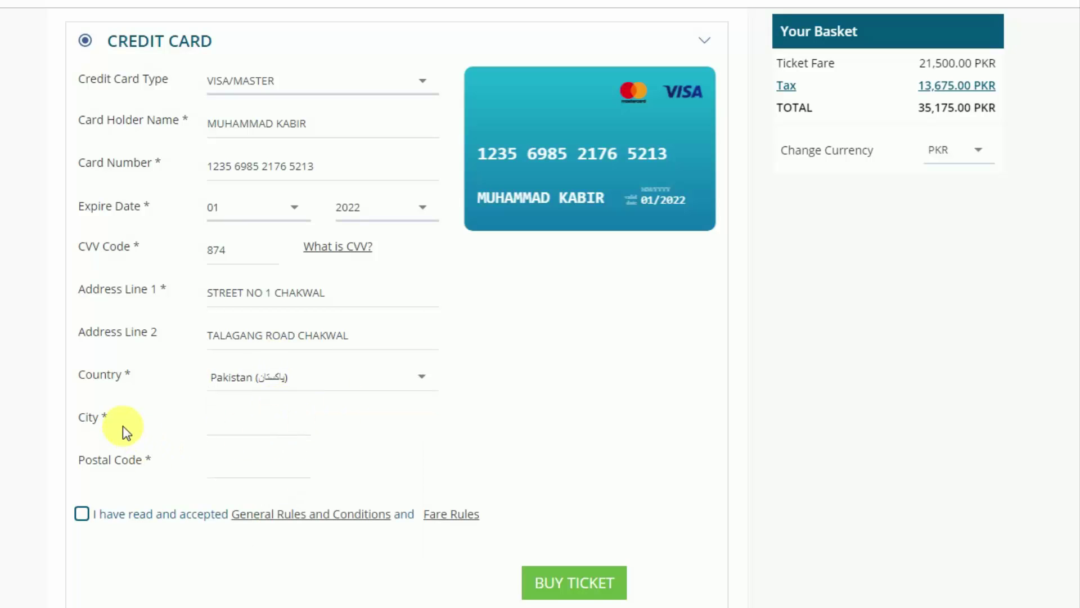
click(218, 428)
text(CHAKWAL)
click(237, 477)
text(481000)
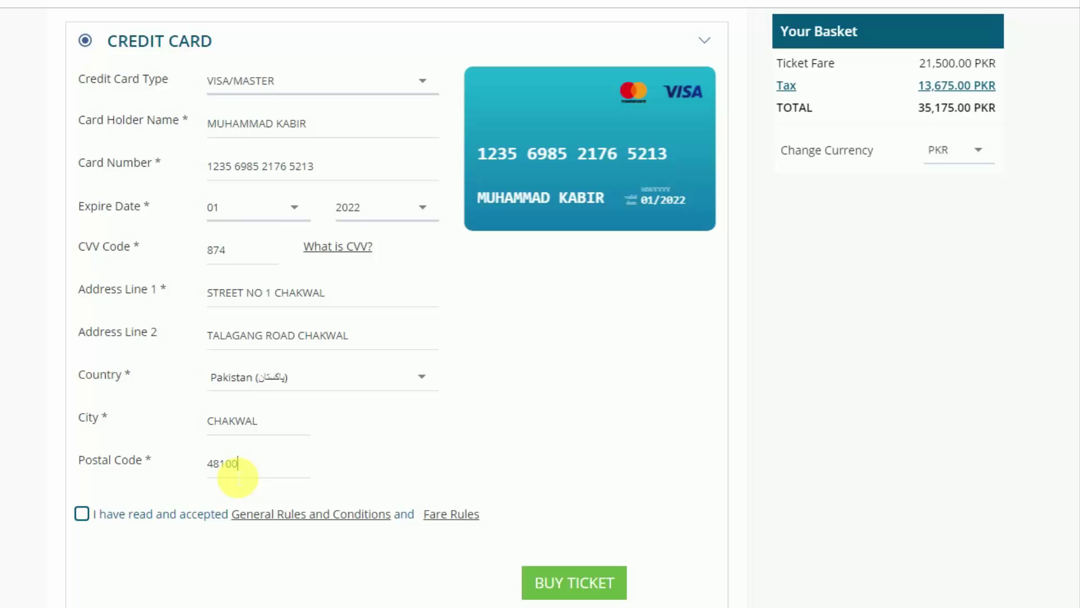
click(82, 514)
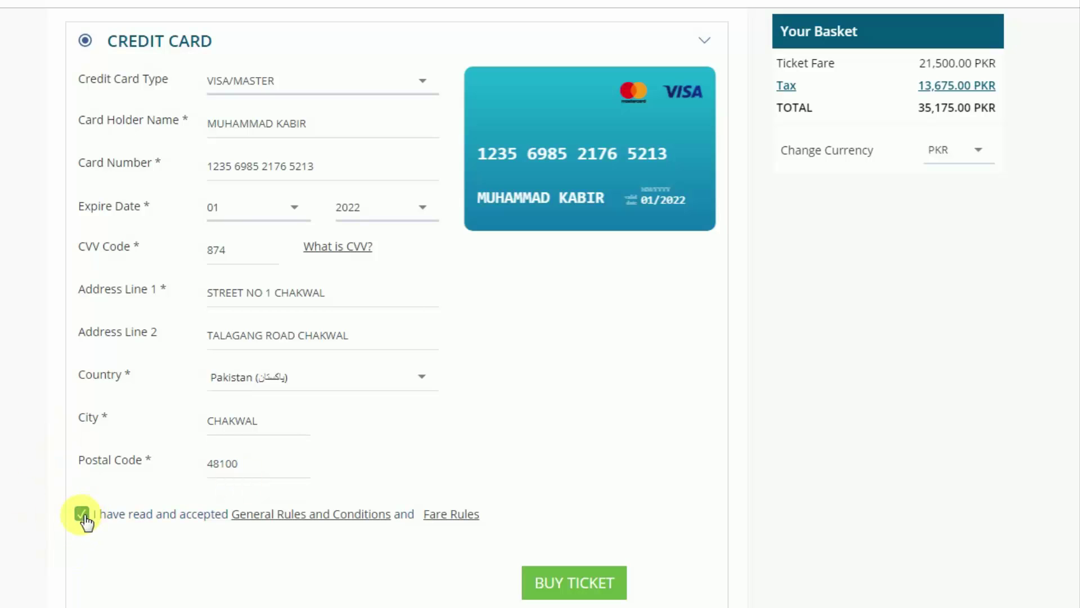
click(569, 582)
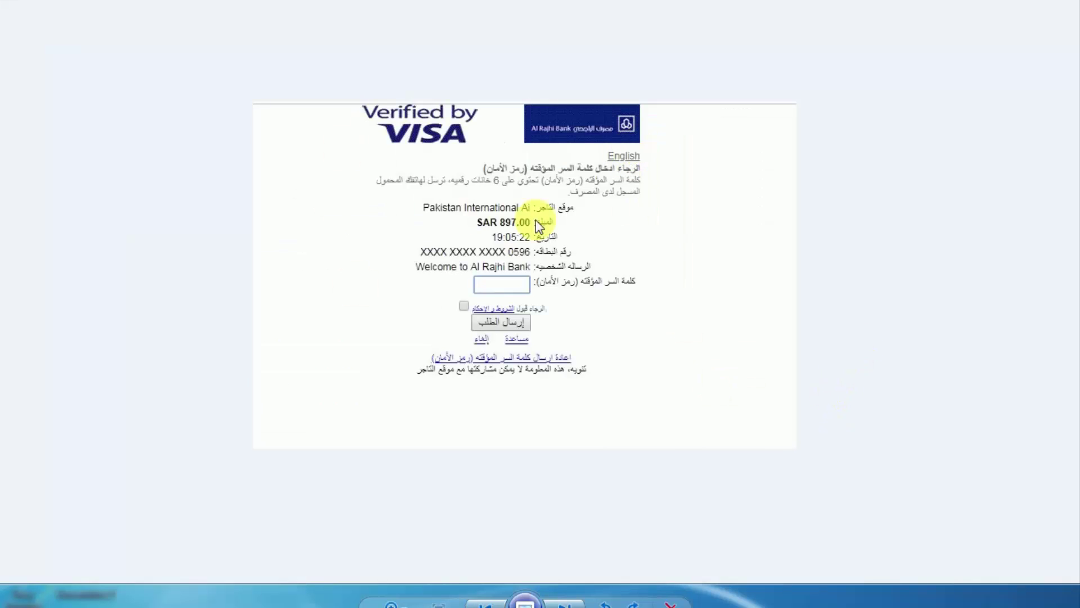